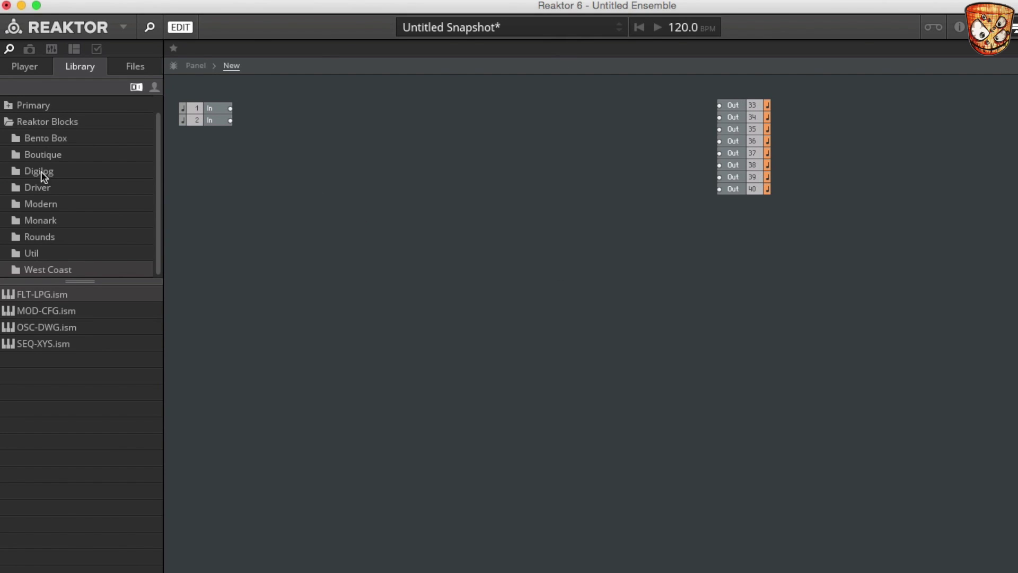
# Add a Util Pitch CV Out block to the structure.
pyautogui.click(34, 252)
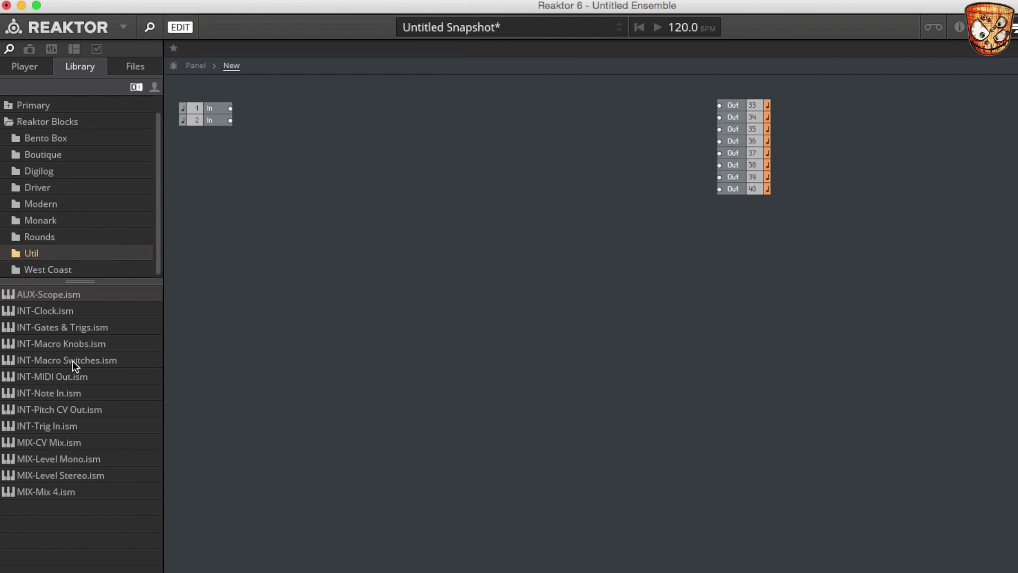
pyautogui.click(64, 409)
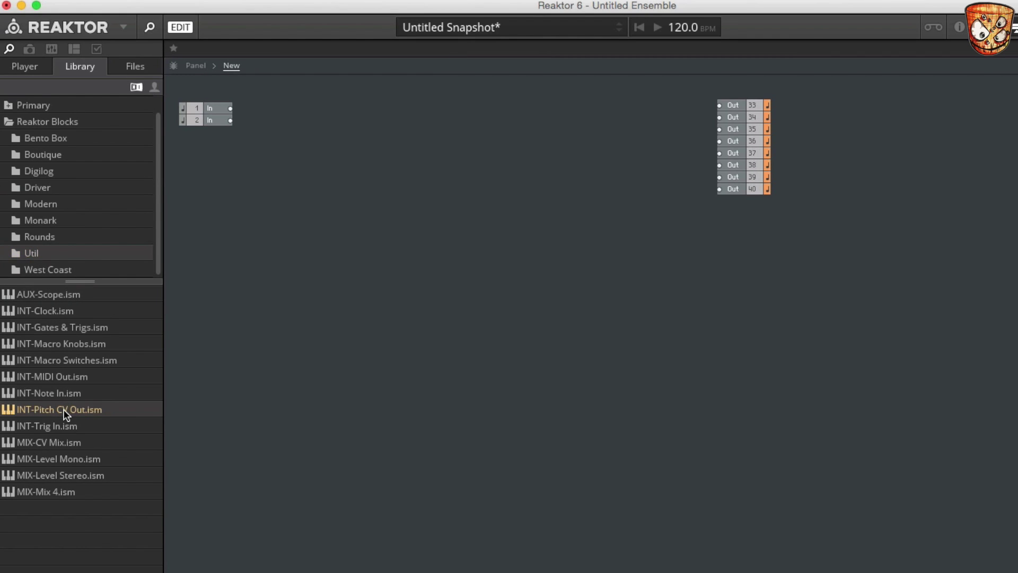
pyautogui.moveTo(63, 414); pyautogui.dragTo(377, 169)
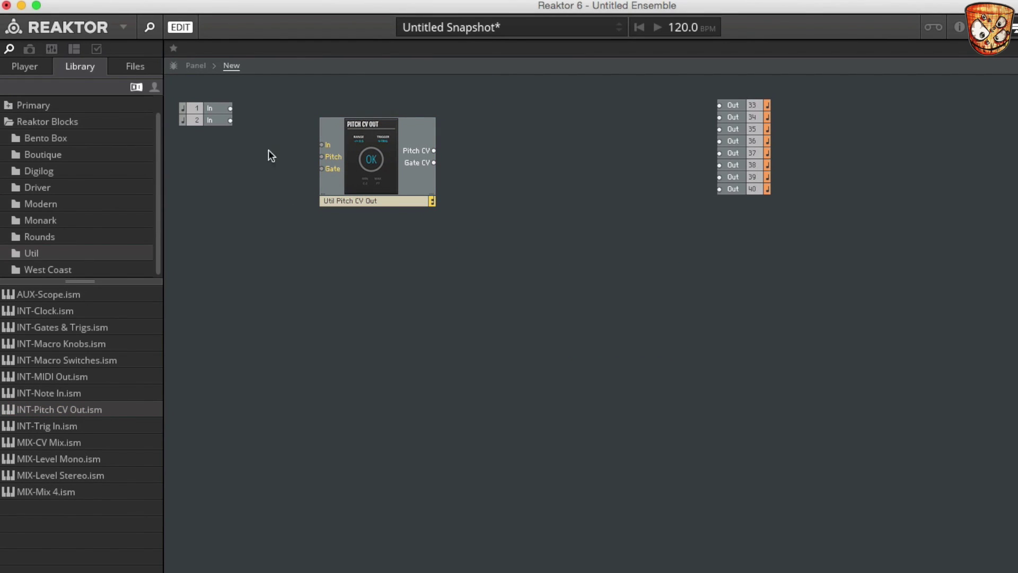
# Wire input 1 to its In, Pitch CV to Out 33 and Gate CV to Out 34, then leave edit mode.
pyautogui.moveTo(229, 108); pyautogui.dragTo(321, 145)
pyautogui.moveTo(434, 150); pyautogui.dragTo(719, 105)
pyautogui.moveTo(433, 163); pyautogui.dragTo(720, 117)
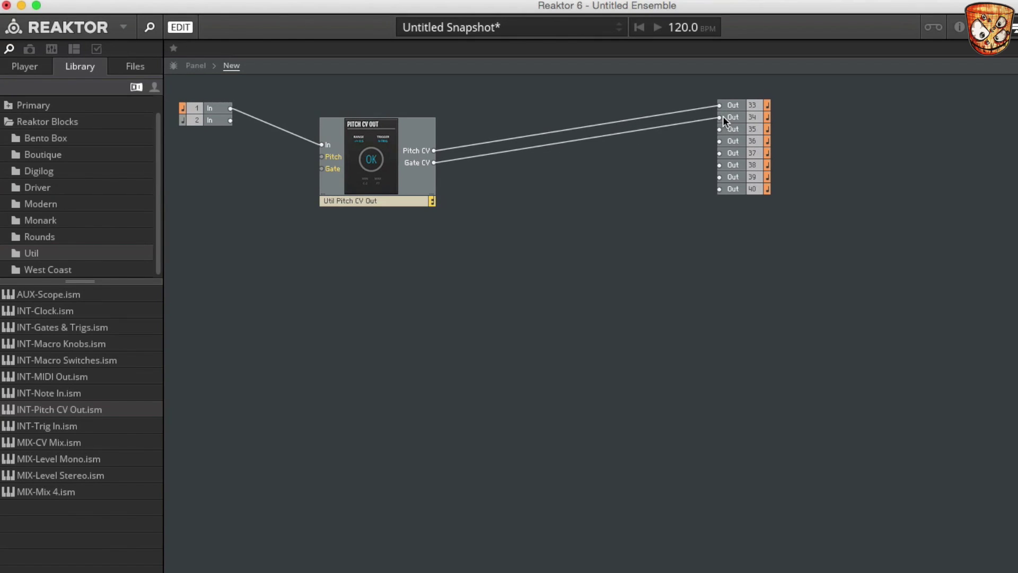
pyautogui.moveTo(351, 182); pyautogui.dragTo(390, 183)
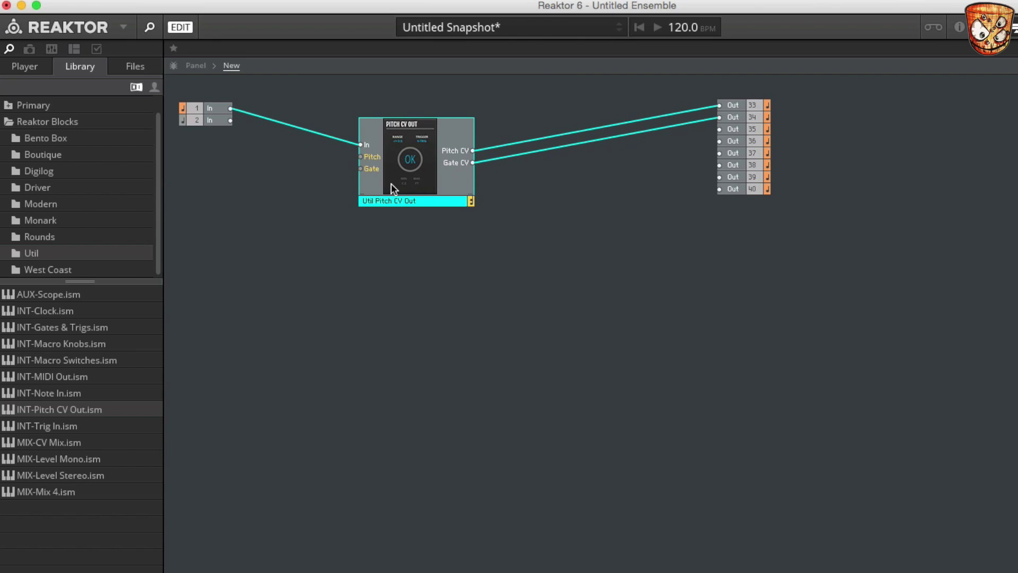
pyautogui.click(182, 27)
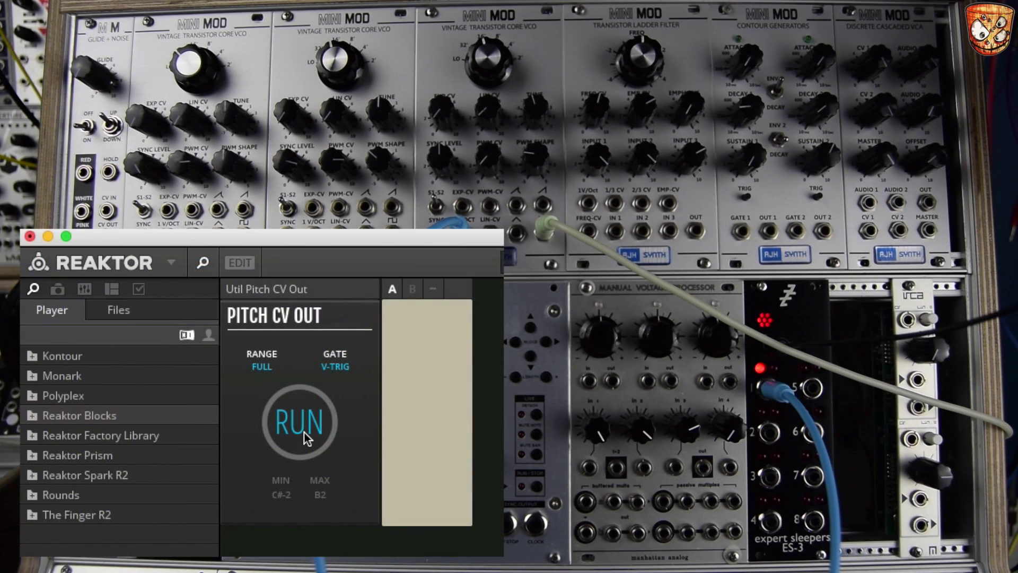
# Run the Pitch CV Out calibration so its range spans C-2 to F#8.
pyautogui.click(306, 436)
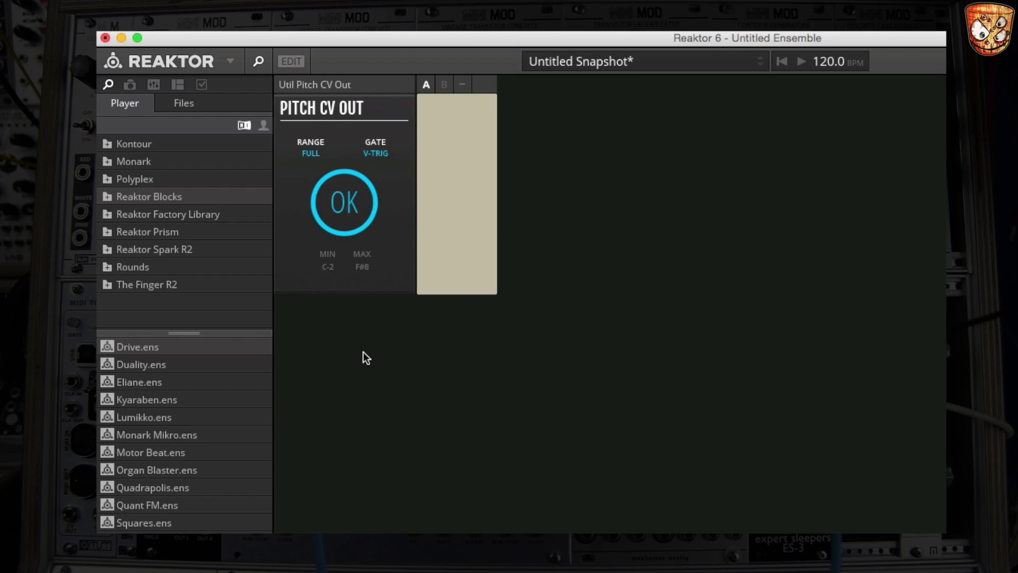
# Add a single Bento Box 8 Steps sequencer to the structure.
pyautogui.click(292, 62)
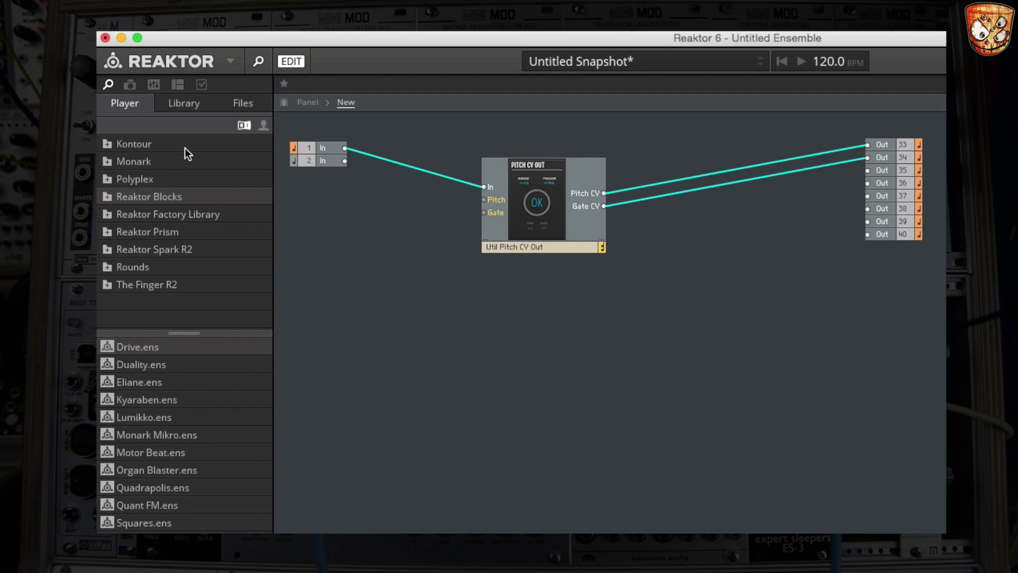
pyautogui.click(178, 104)
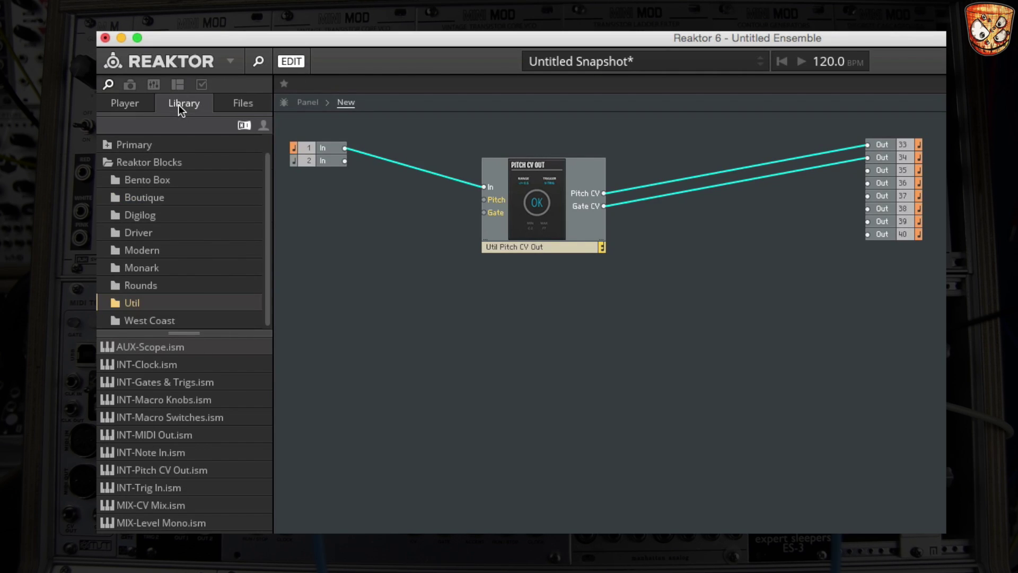
pyautogui.click(160, 179)
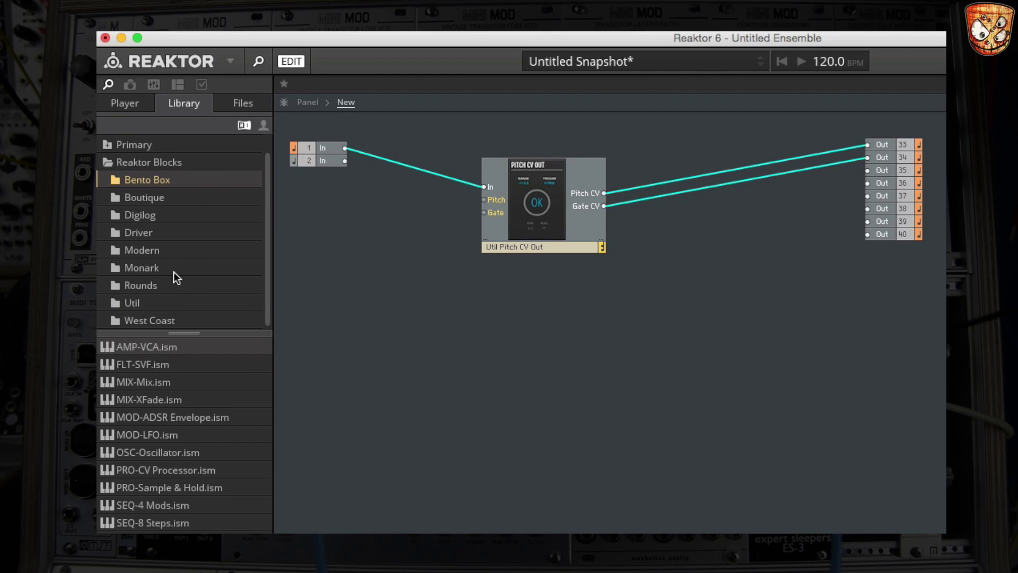
pyautogui.doubleClick(155, 520)
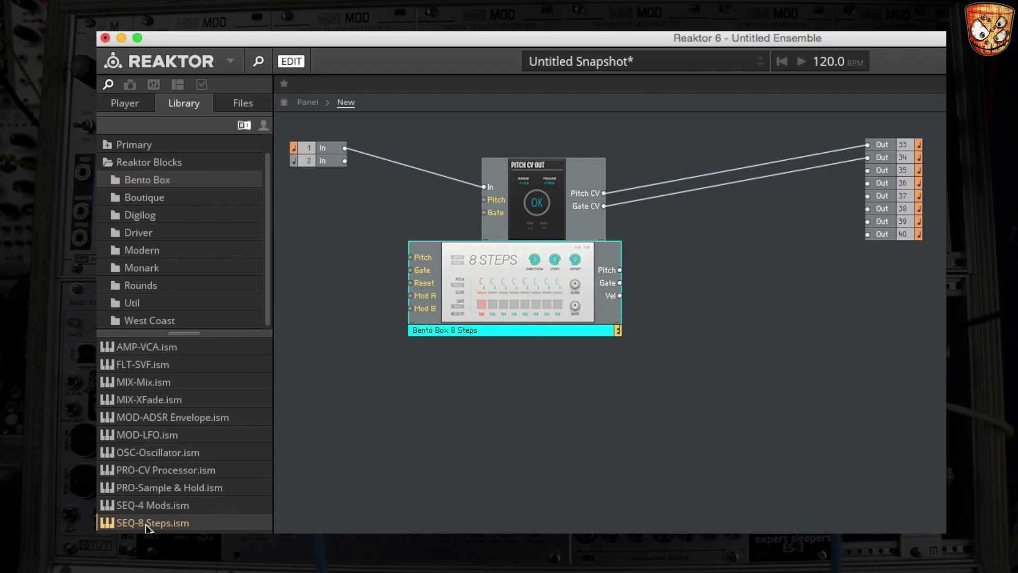
pyautogui.moveTo(520, 288); pyautogui.dragTo(518, 397)
pyautogui.moveTo(514, 311); pyautogui.dragTo(415, 297)
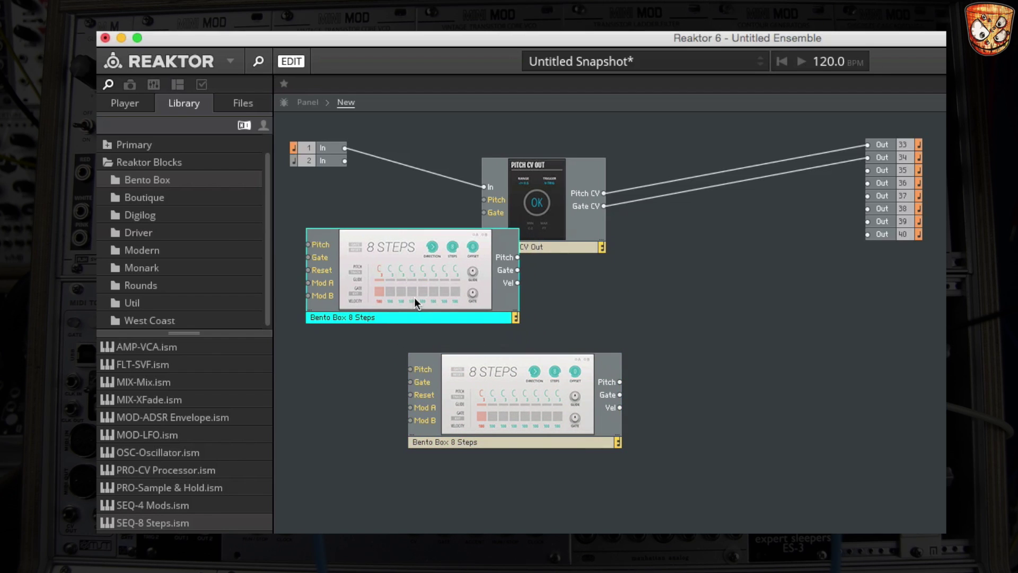
pyautogui.click(492, 407)
pyautogui.press('Delete')
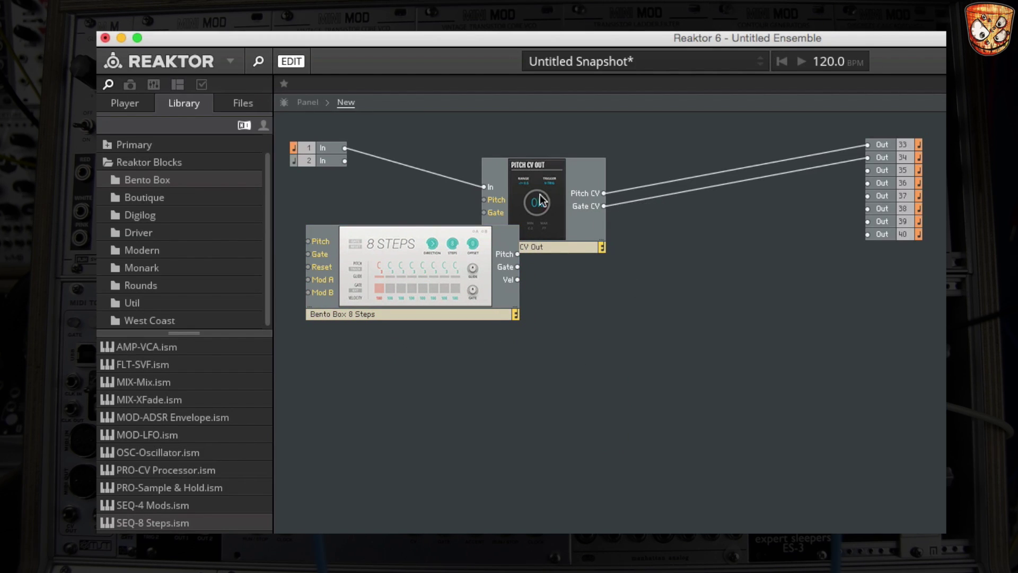
# Connect the sequencer's Pitch and Gate outputs to the Pitch CV Out inputs and show the panels.
pyautogui.moveTo(540, 195); pyautogui.dragTo(667, 192)
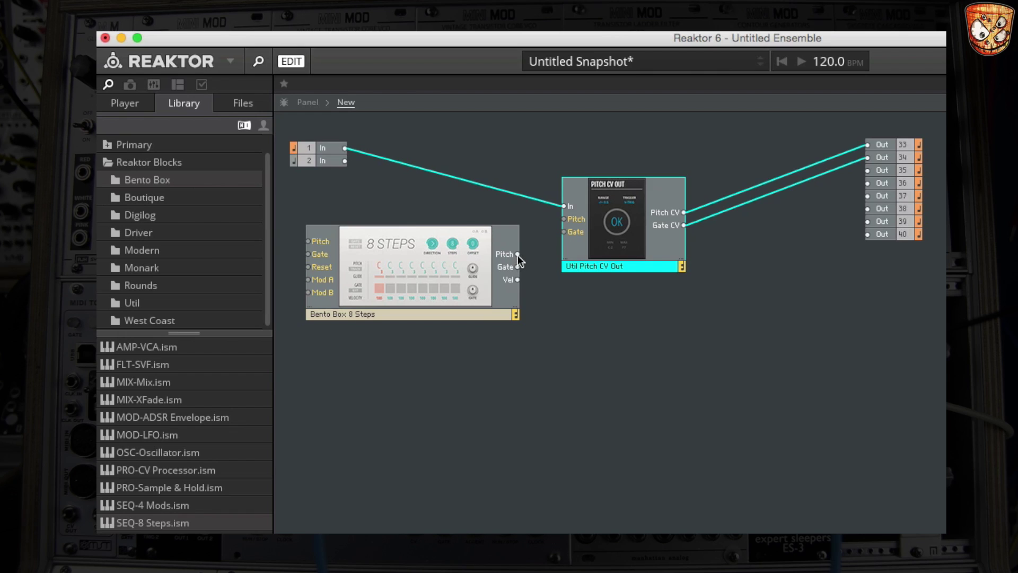
pyautogui.moveTo(546, 231); pyautogui.dragTo(566, 219)
pyautogui.moveTo(518, 267); pyautogui.dragTo(566, 232)
pyautogui.click(291, 61)
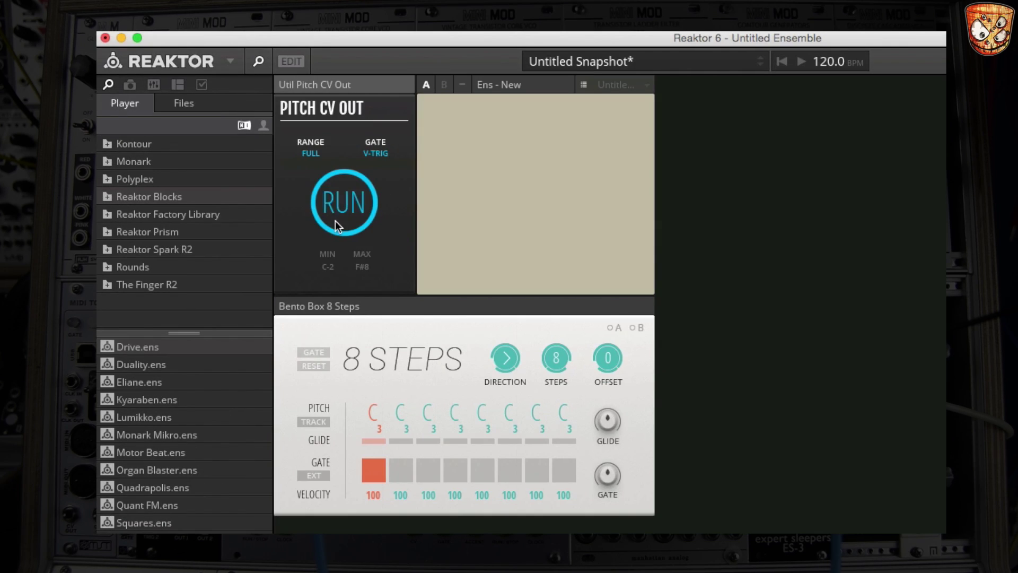
# Place a Util Clock block below the 8 Steps sequencer and wire its Gate to the sequencer's Gate.
pyautogui.click(284, 61)
pyautogui.click(180, 100)
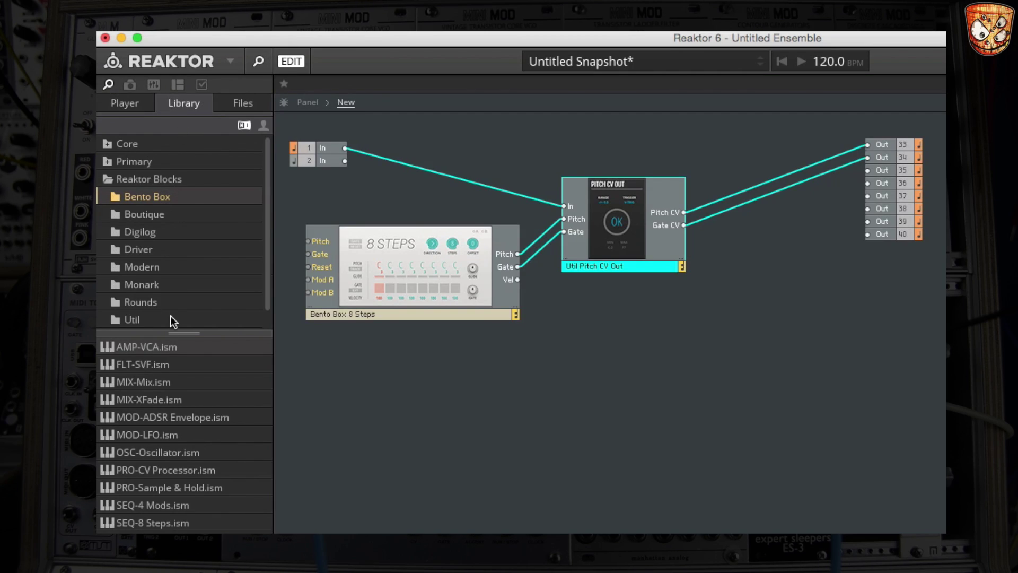
pyautogui.click(137, 318)
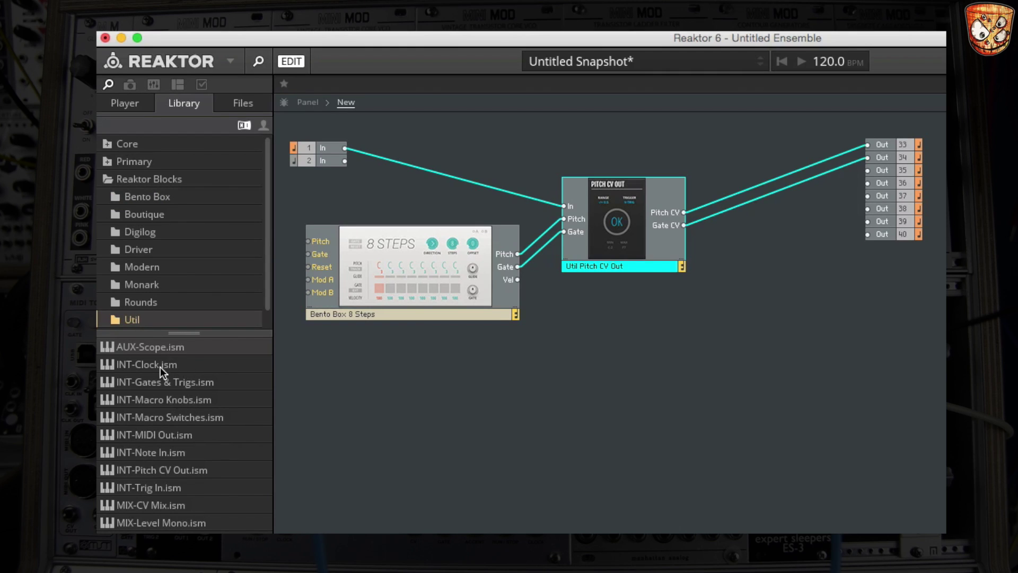
pyautogui.moveTo(161, 367); pyautogui.dragTo(384, 388)
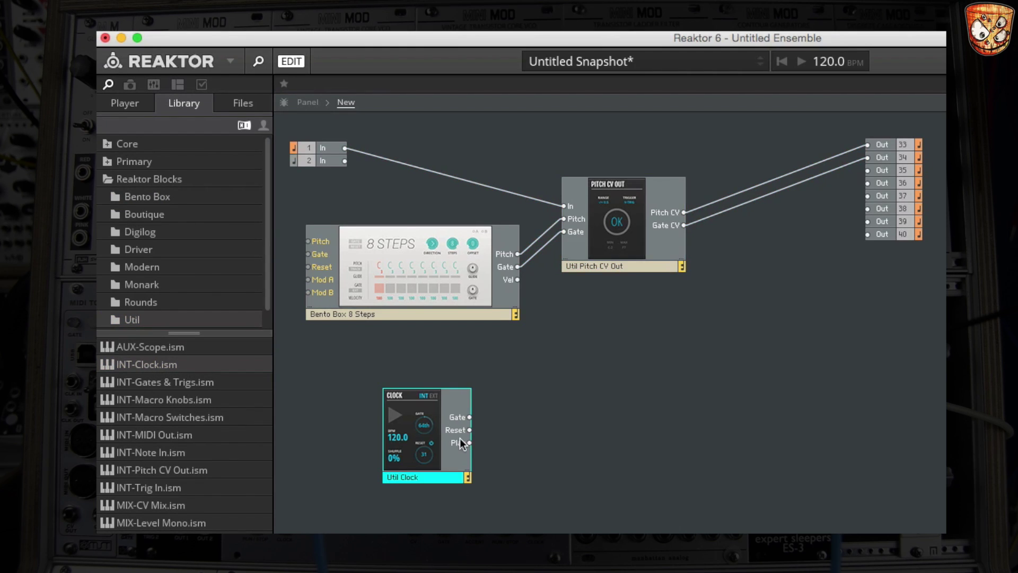
pyautogui.moveTo(449, 412); pyautogui.dragTo(308, 267)
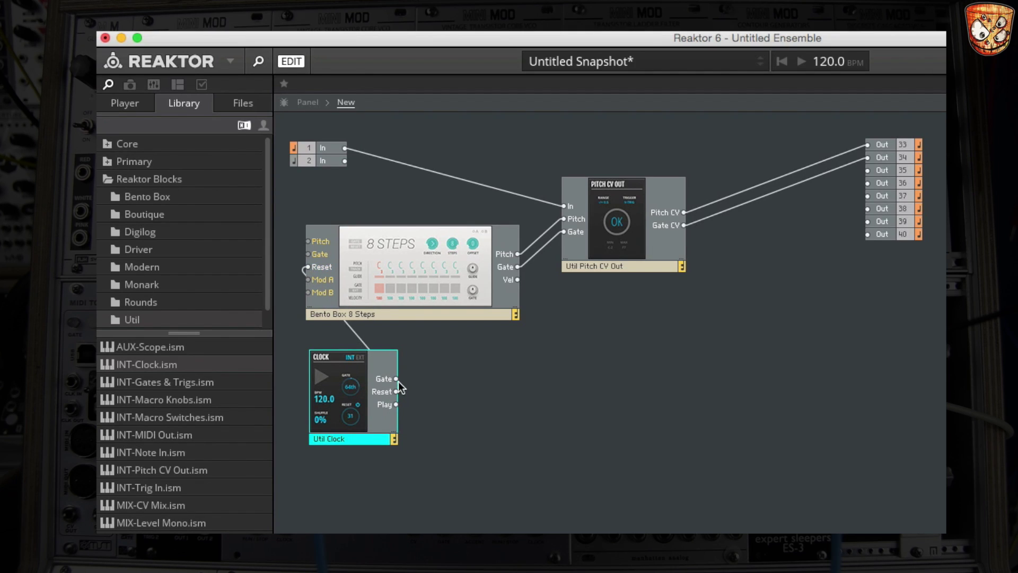
pyautogui.moveTo(396, 379); pyautogui.dragTo(307, 253)
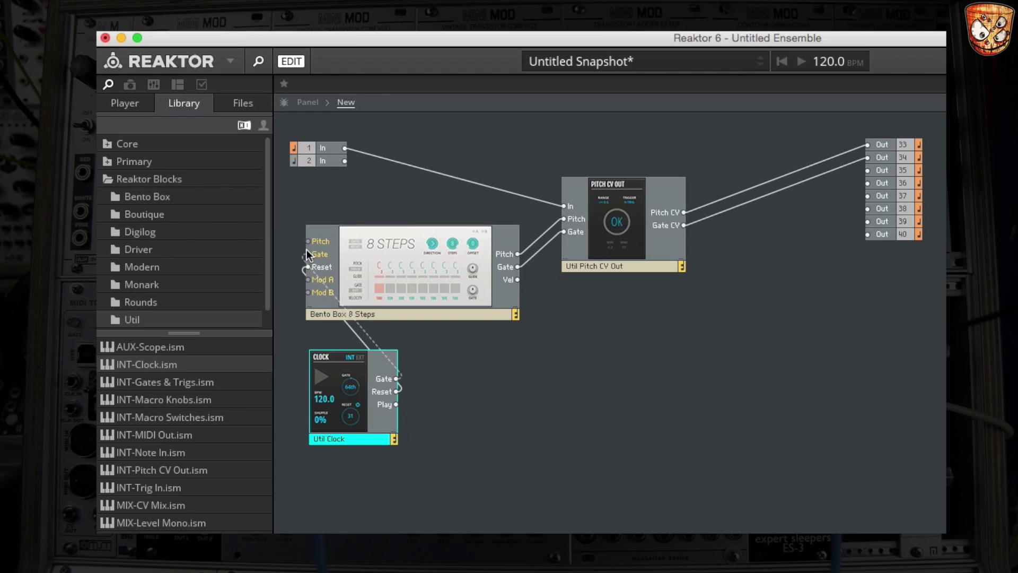
# On the 8 Steps panel, lower the first and third steps to C2.
pyautogui.click(291, 62)
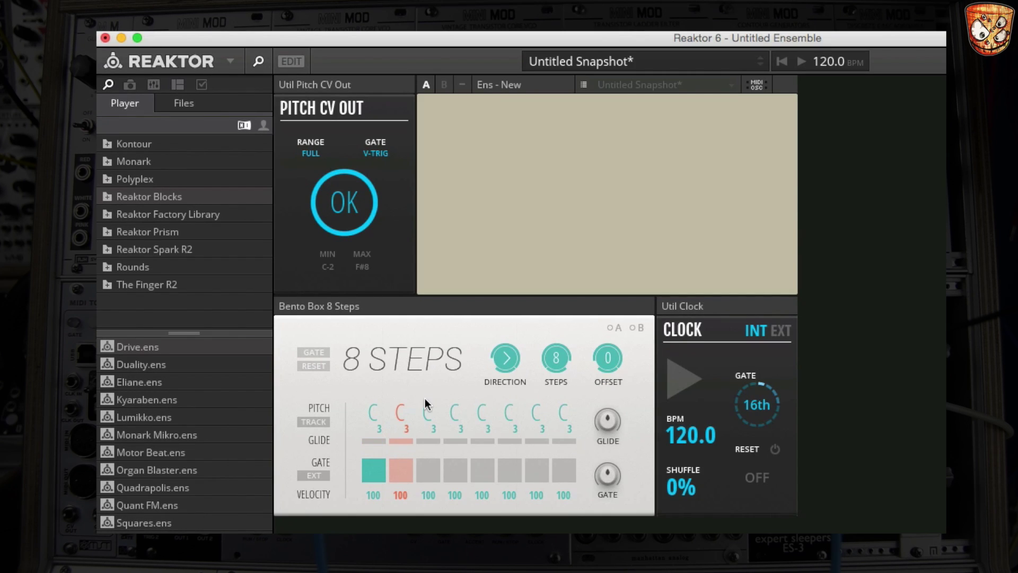
pyautogui.moveTo(371, 443); pyautogui.dragTo(373, 449)
pyautogui.moveTo(427, 446); pyautogui.dragTo(458, 431)
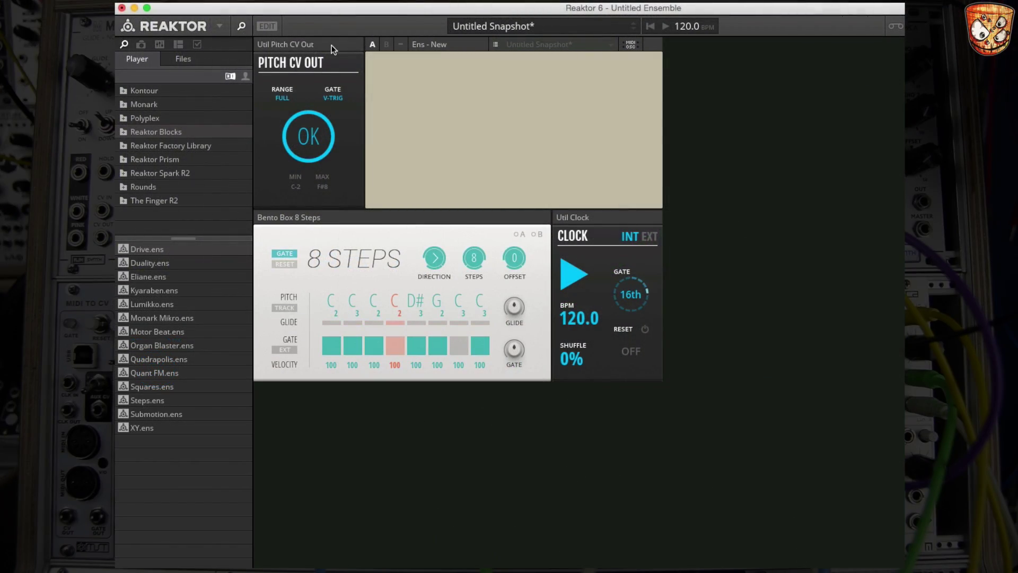
# Add a Monark Oscillator block from the Monark library to the structure.
pyautogui.click(267, 26)
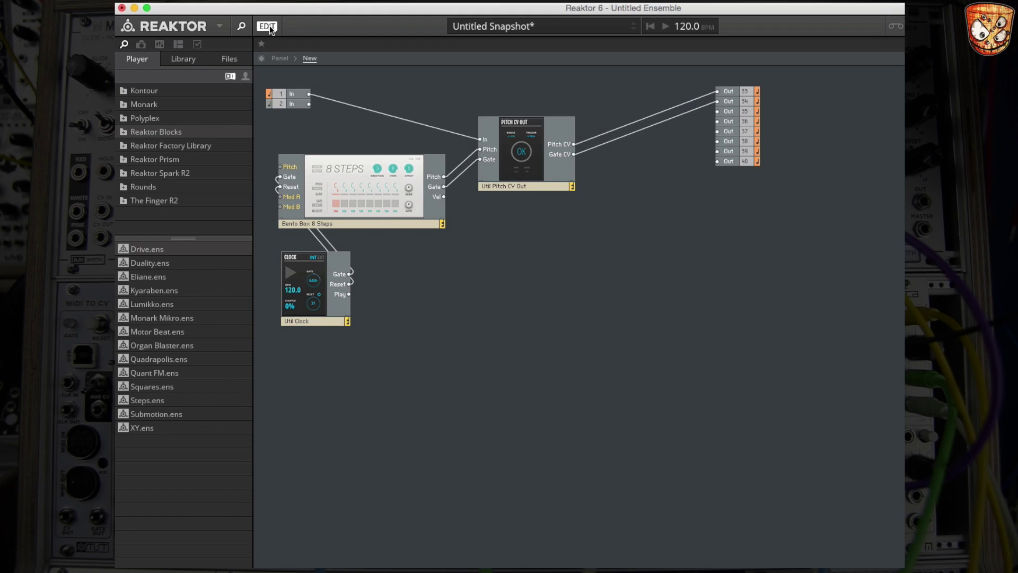
pyautogui.click(177, 59)
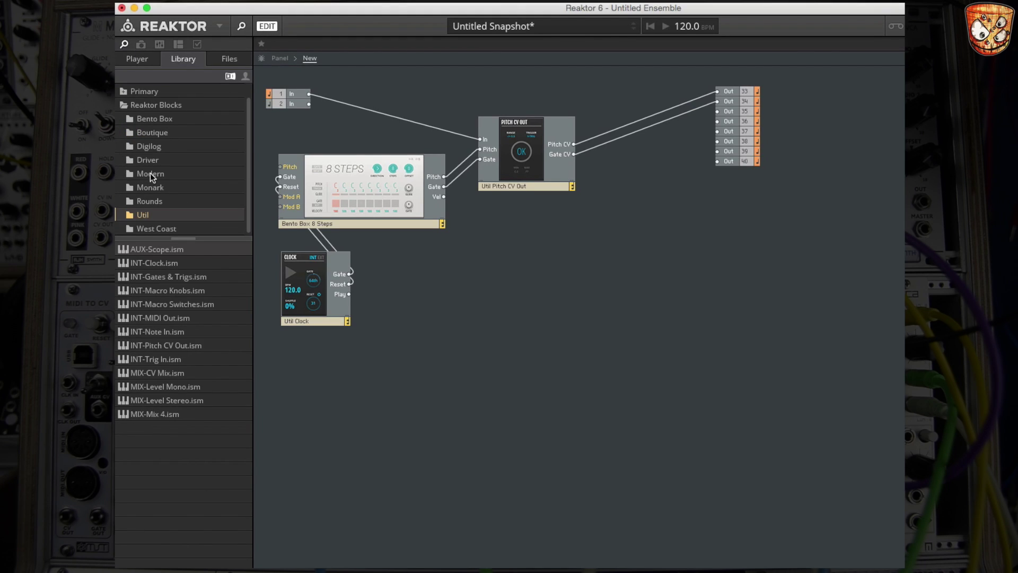
pyautogui.click(175, 190)
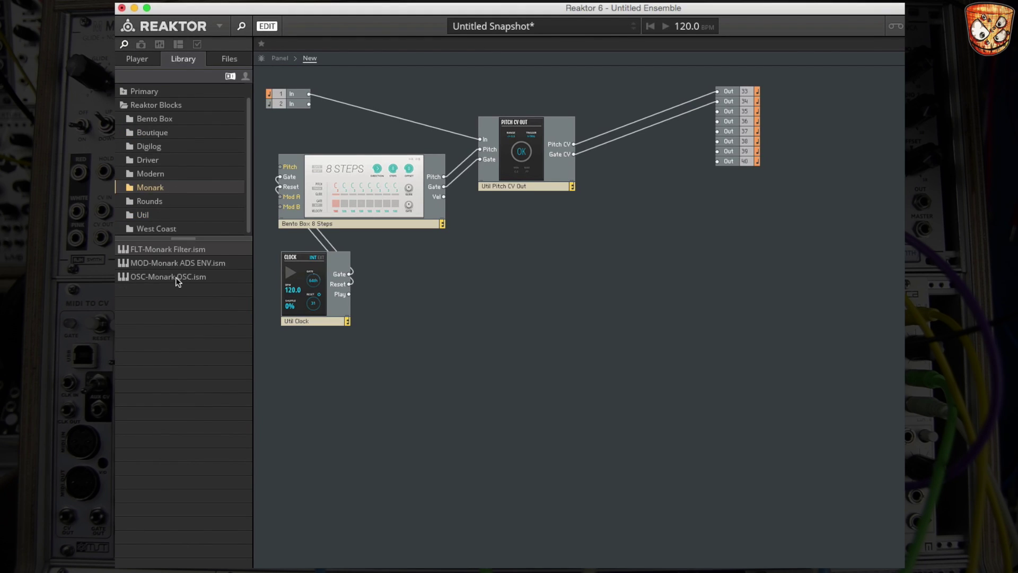
pyautogui.moveTo(177, 279); pyautogui.dragTo(529, 247)
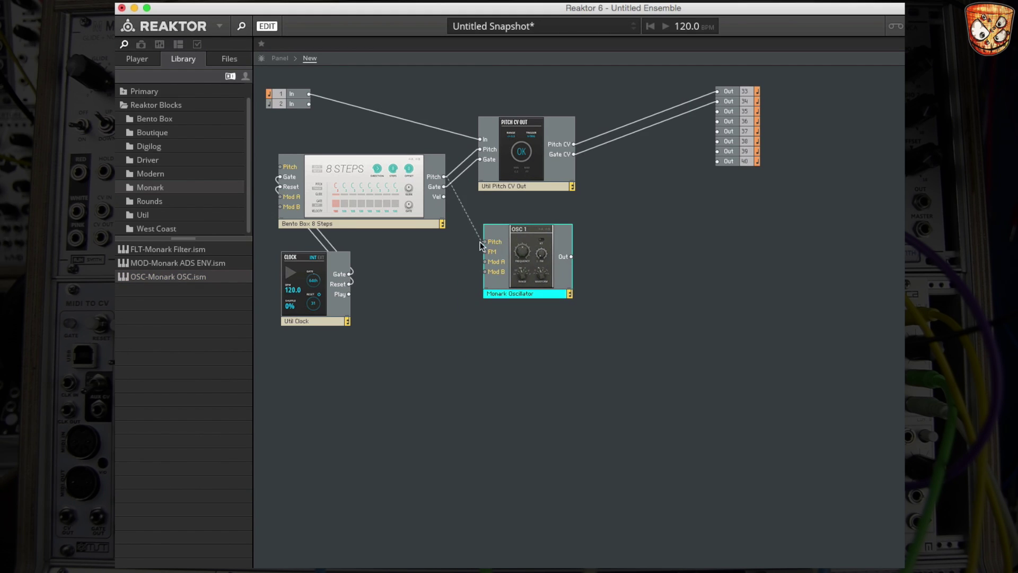
# Patch the Monark Oscillator's output to Out 35.
pyautogui.moveTo(572, 257); pyautogui.dragTo(716, 115)
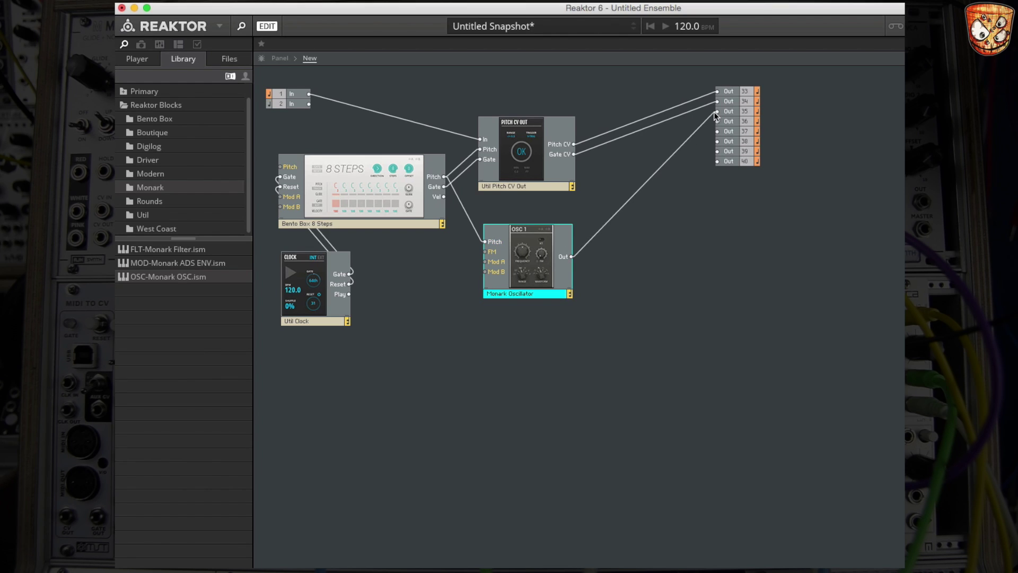
pyautogui.click(684, 142)
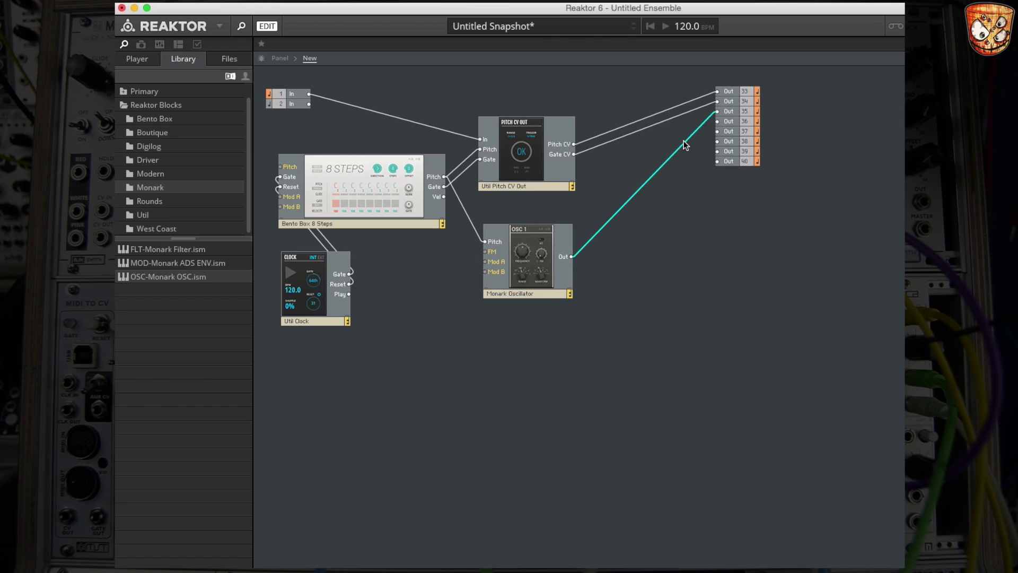
pyautogui.press('Delete')
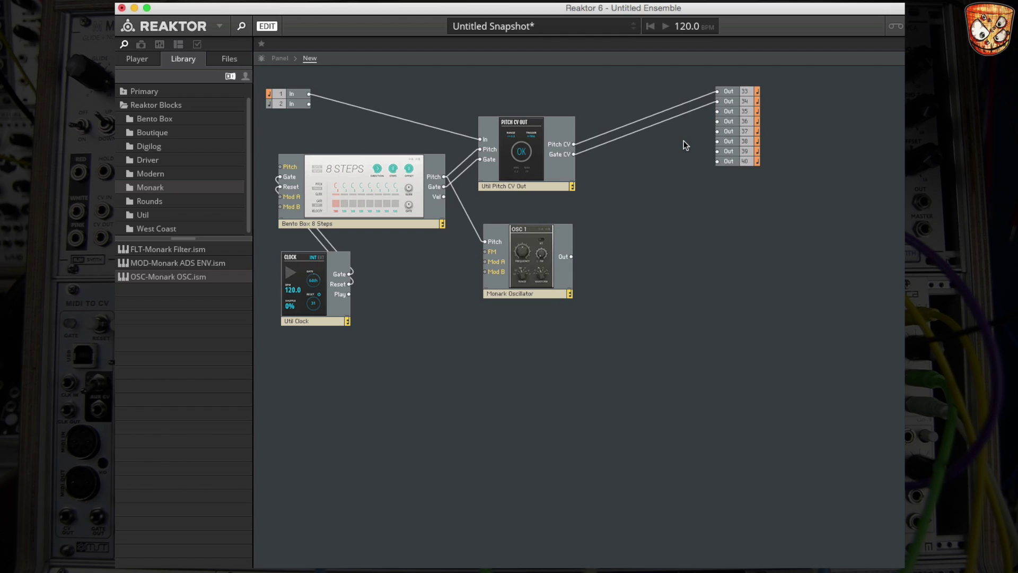
pyautogui.moveTo(571, 257); pyautogui.dragTo(717, 112)
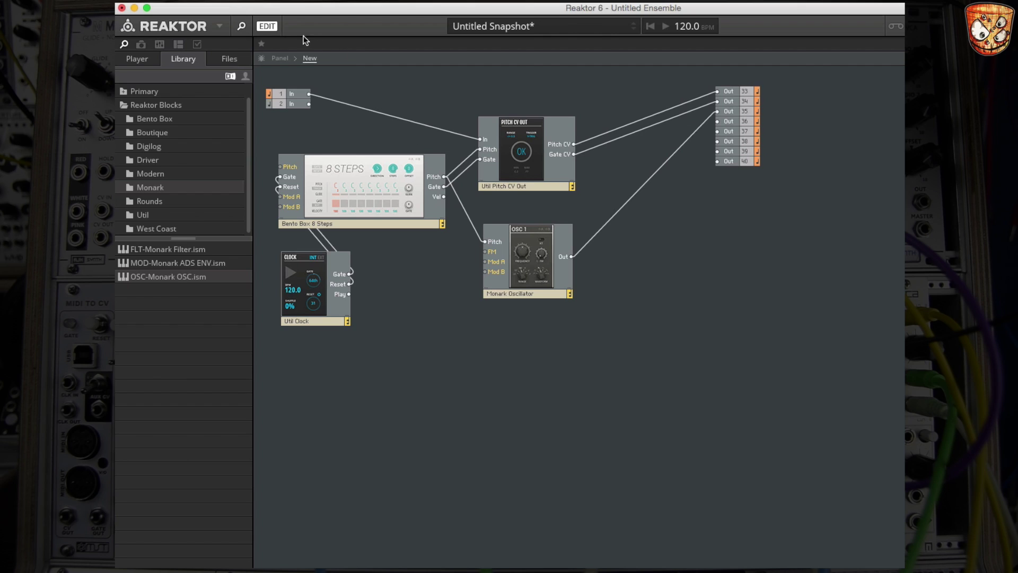
# Move the Monark Oscillator and Clock panels into the top row beside Pitch CV Out.
pyautogui.click(268, 26)
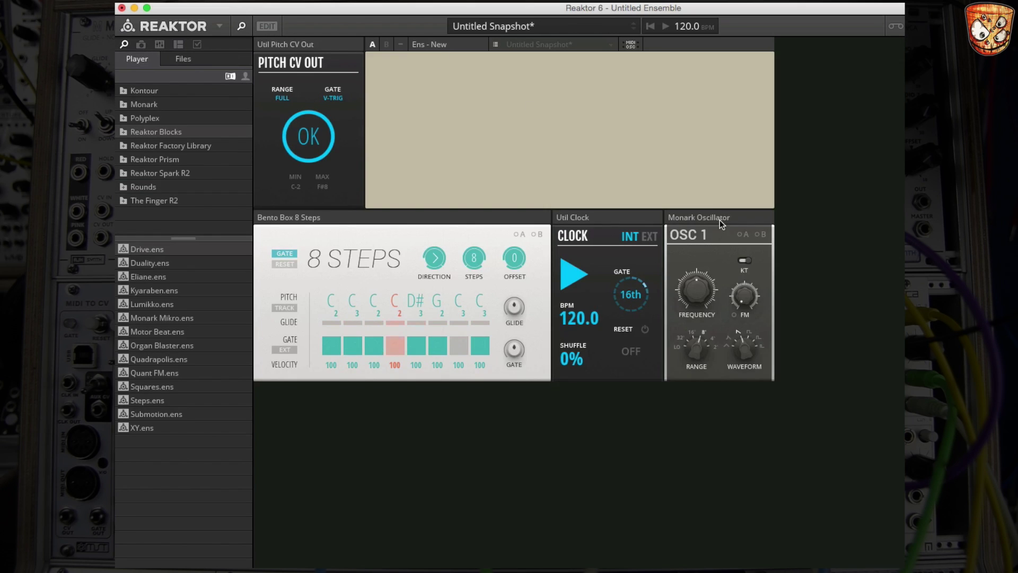
pyautogui.click(277, 30)
pyautogui.click(280, 59)
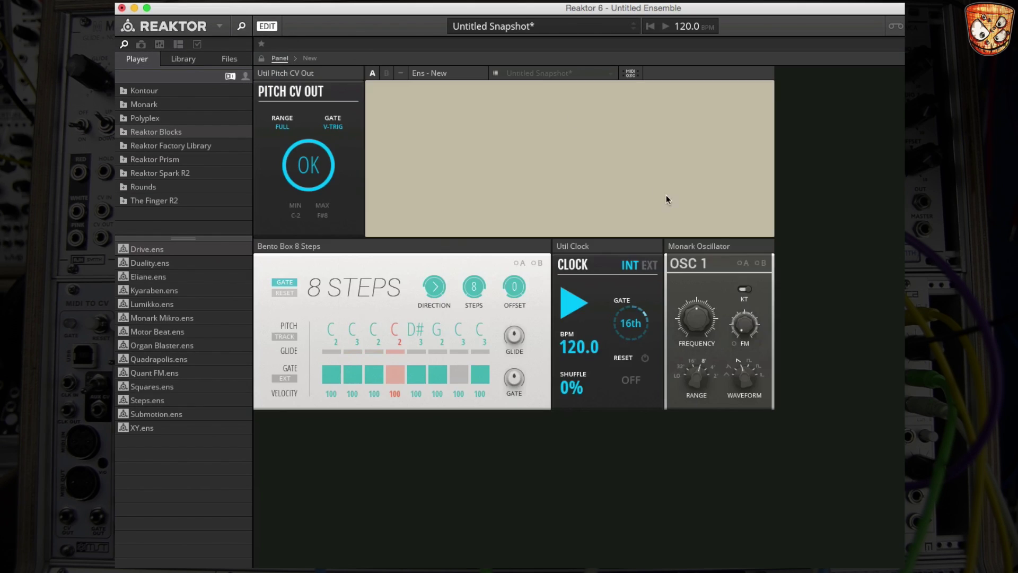
pyautogui.moveTo(734, 248); pyautogui.dragTo(435, 94)
pyautogui.moveTo(614, 246); pyautogui.dragTo(383, 72)
# Lower the oscillator's range to 32' and go back to the structure.
pyautogui.click(268, 26)
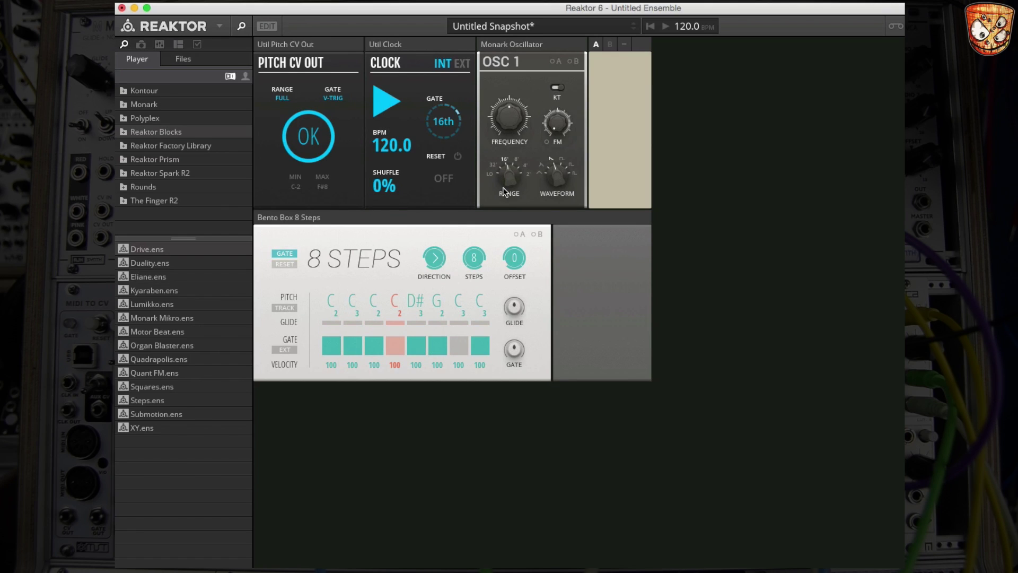
pyautogui.moveTo(503, 187); pyautogui.dragTo(504, 125)
pyautogui.moveTo(512, 208); pyautogui.dragTo(511, 215)
pyautogui.click(267, 26)
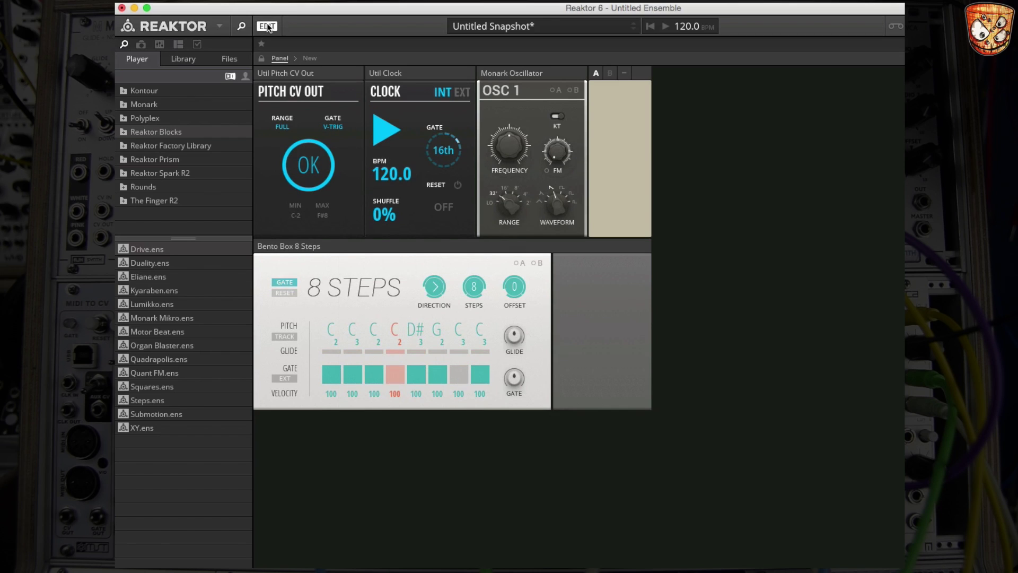
pyautogui.click(308, 58)
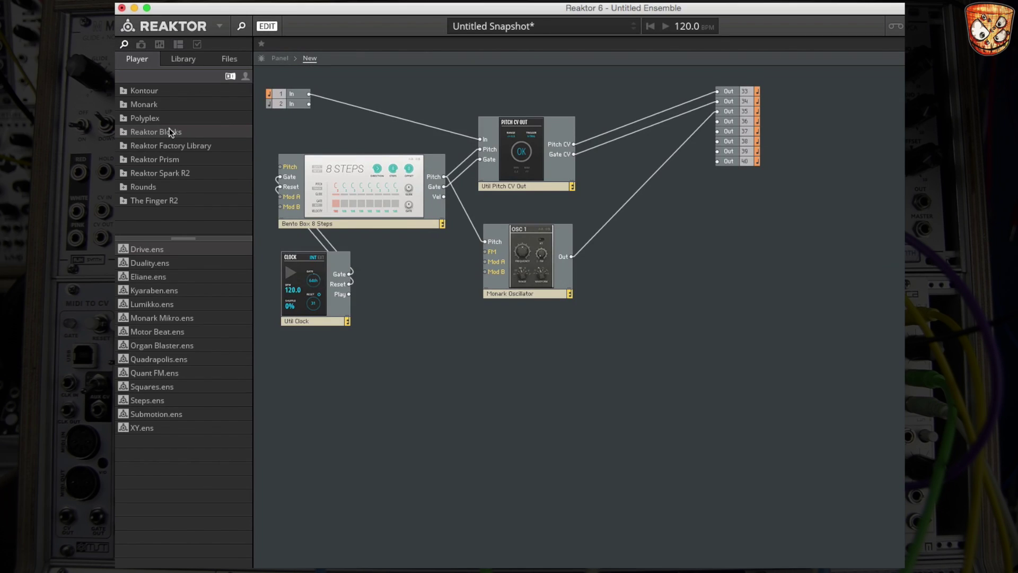
# Add a second Monark Oscillator and a Util Mix 4 block to the structure.
pyautogui.click(182, 59)
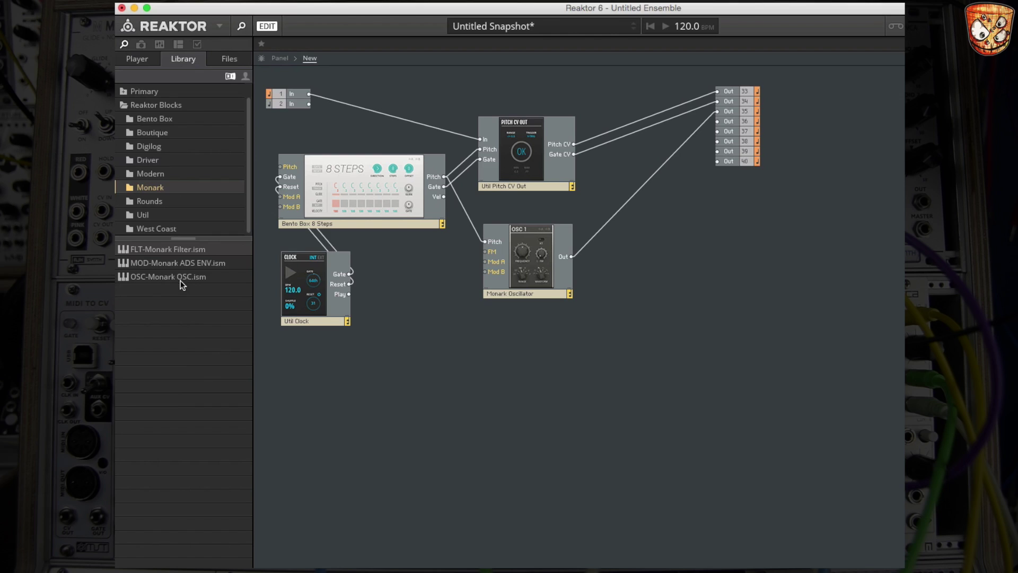
pyautogui.moveTo(178, 279); pyautogui.dragTo(499, 320)
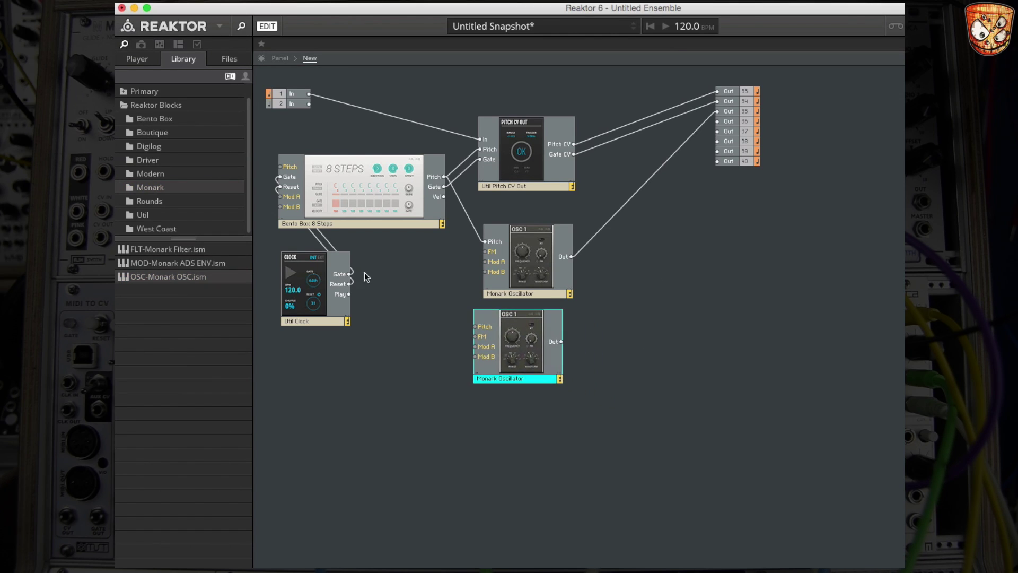
pyautogui.click(142, 215)
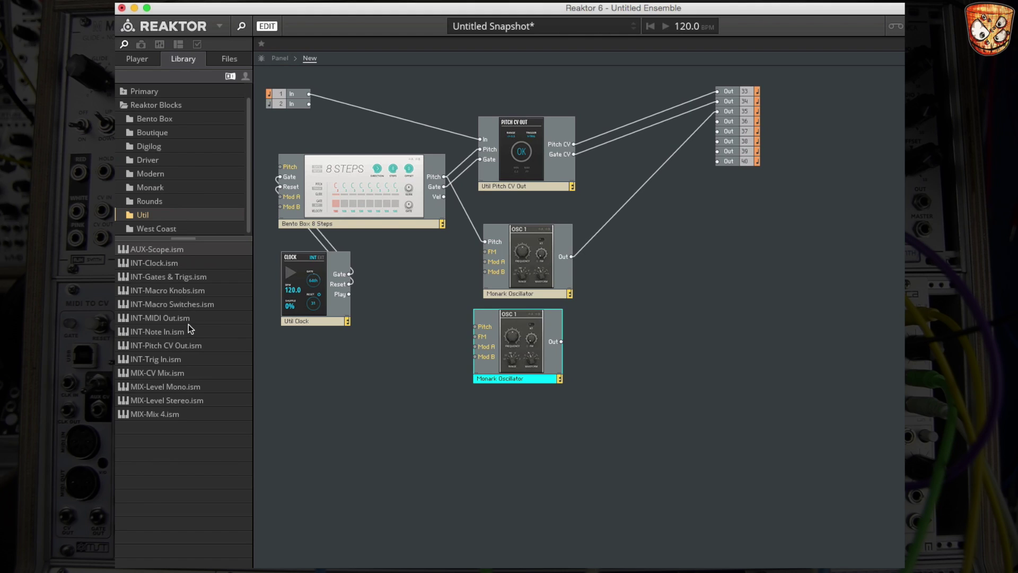
pyautogui.moveTo(200, 413); pyautogui.dragTo(606, 286)
# Replace the first oscillator's direct cable with Mix 4 Out L to outputs, and feed oscillator 2 into input 2L with sequencer pitch.
pyautogui.click(616, 213)
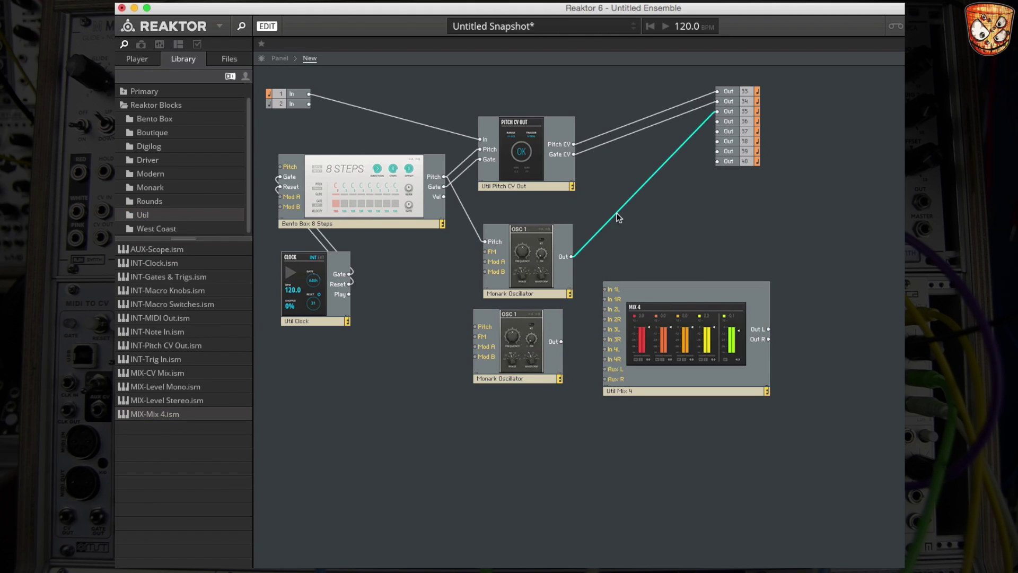
pyautogui.press('Delete')
pyautogui.moveTo(768, 329); pyautogui.dragTo(717, 121)
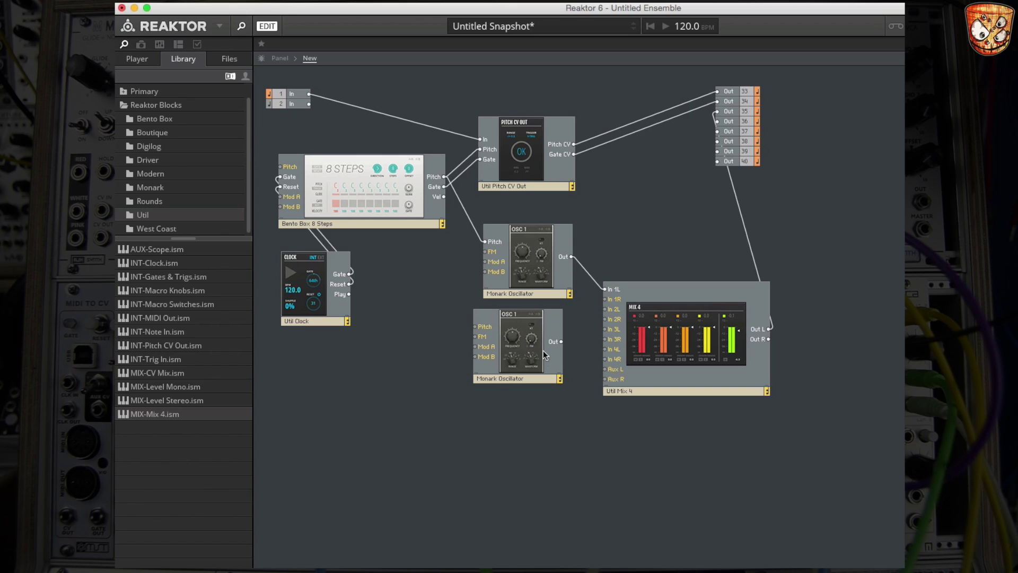
pyautogui.moveTo(561, 342); pyautogui.dragTo(601, 309)
pyautogui.moveTo(467, 320); pyautogui.dragTo(475, 326)
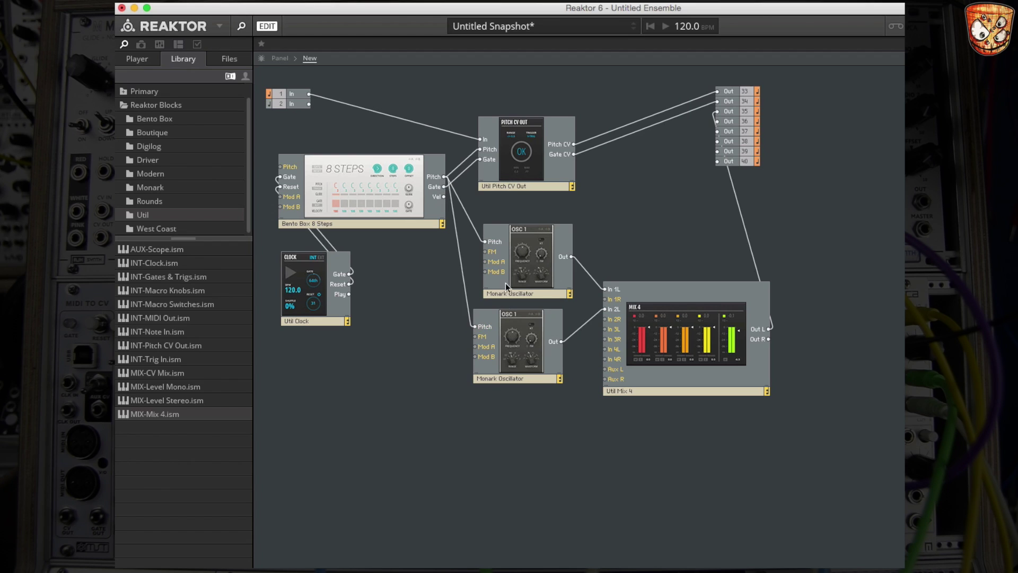
# Place the second oscillator panel beside the first in the panel layout.
pyautogui.click(268, 26)
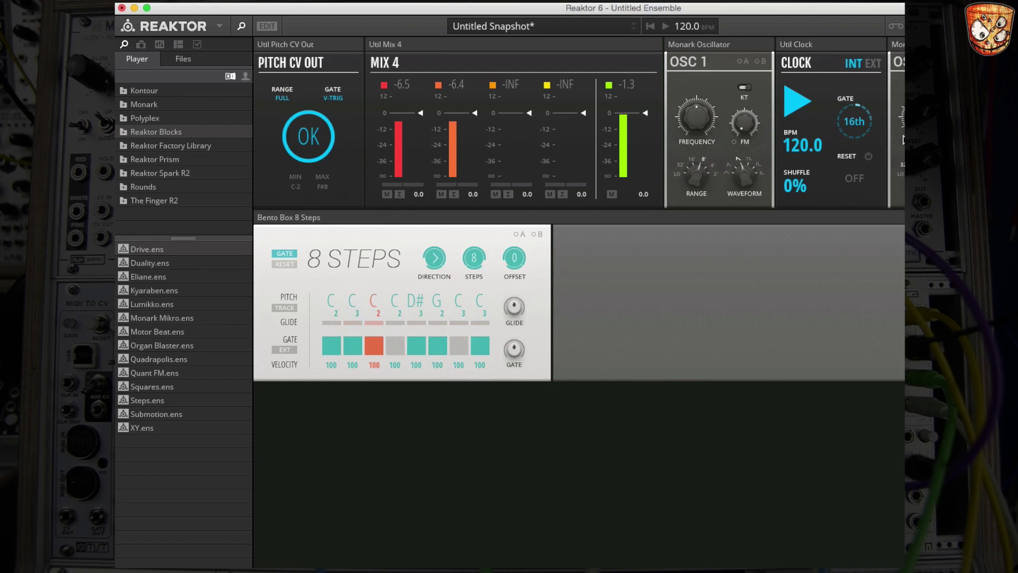
pyautogui.click(267, 26)
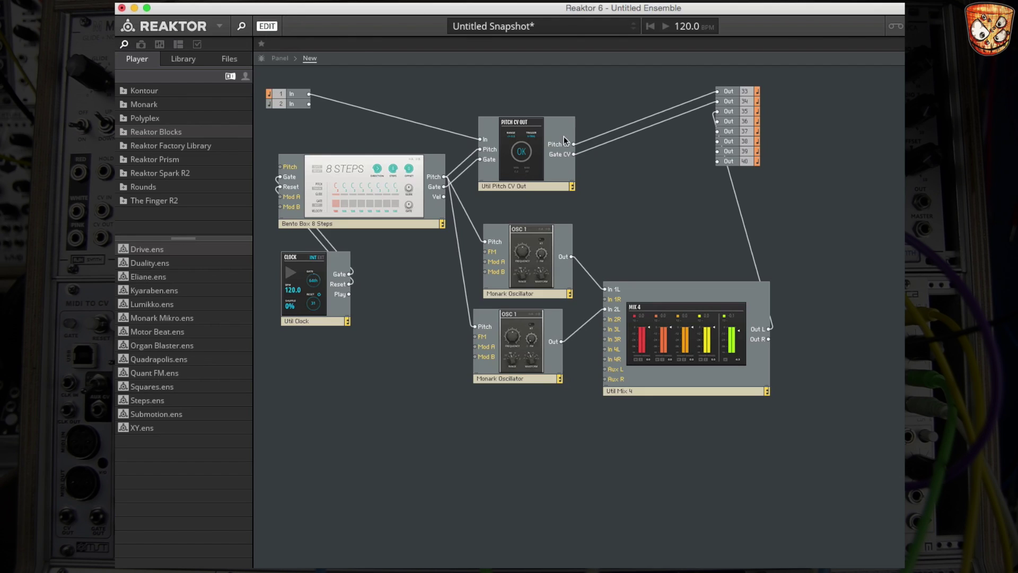
pyautogui.click(270, 60)
pyautogui.moveTo(691, 79); pyautogui.dragTo(530, 254)
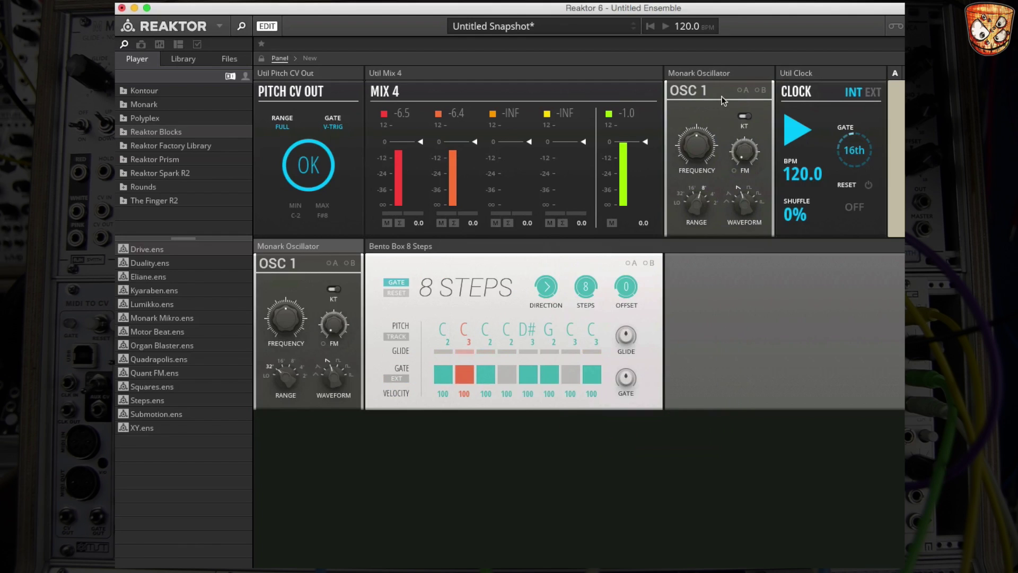
pyautogui.moveTo(722, 80); pyautogui.dragTo(424, 248)
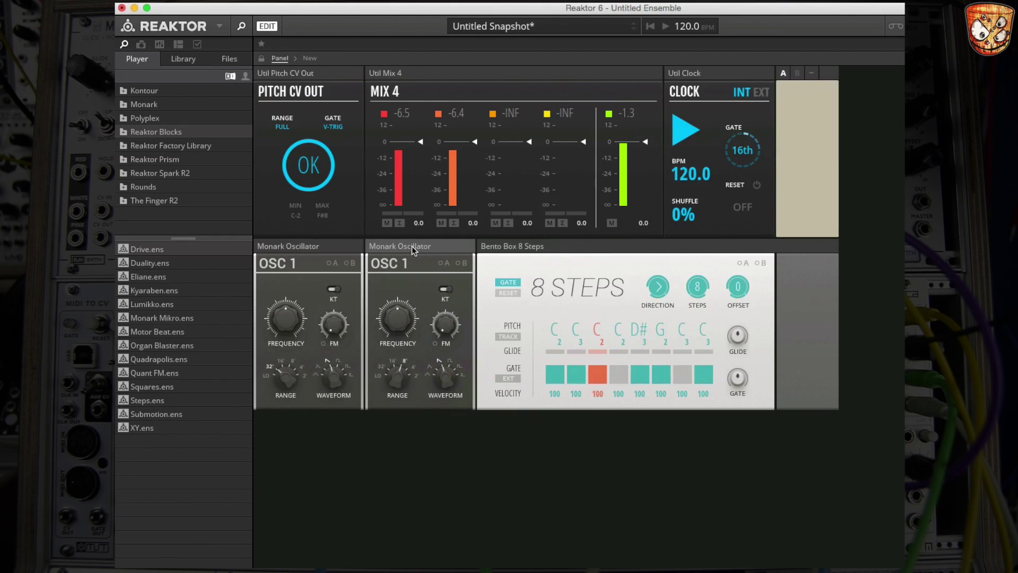
# Set oscillator 2 to 8' range, Mix 4 channel 2 to -5.6 dB, and run Pitch CV Out.
pyautogui.press('super+e')
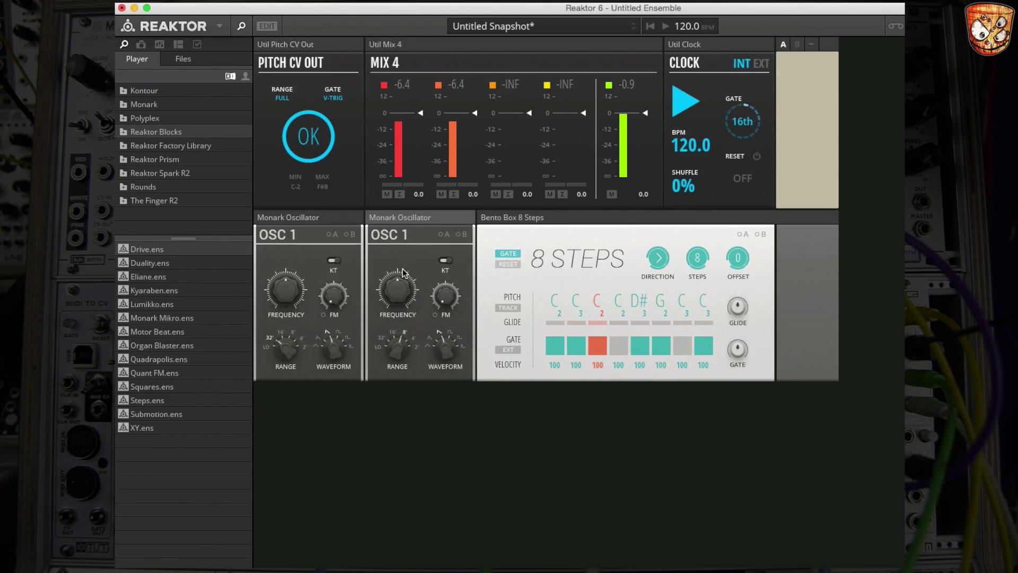
pyautogui.moveTo(390, 291); pyautogui.dragTo(417, 181)
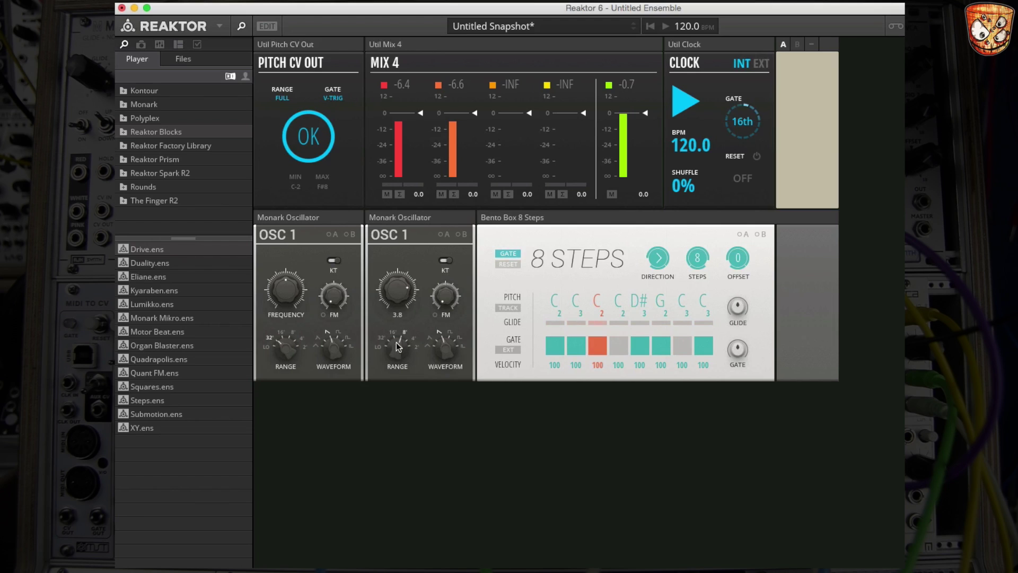
pyautogui.moveTo(396, 354); pyautogui.dragTo(394, 341)
pyautogui.moveTo(476, 111)
pyautogui.mouseDown()
pyautogui.moveTo(477, 145)
pyautogui.moveTo(474, 124)
pyautogui.mouseUp()
pyautogui.click(328, 118)
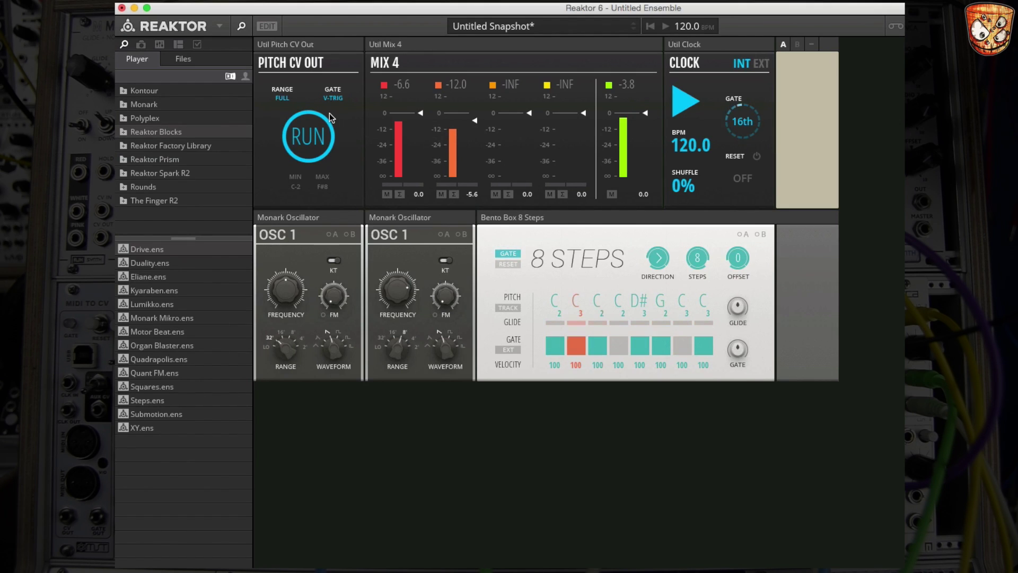
# Add a second Bento Box 8 Steps sequencer below the Util Clock.
pyautogui.click(268, 26)
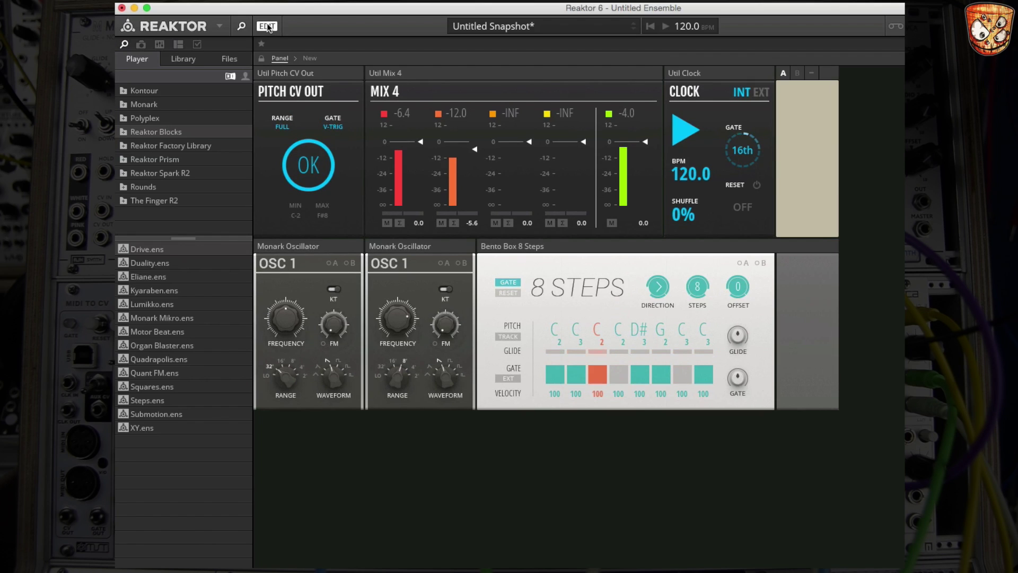
pyautogui.click(308, 59)
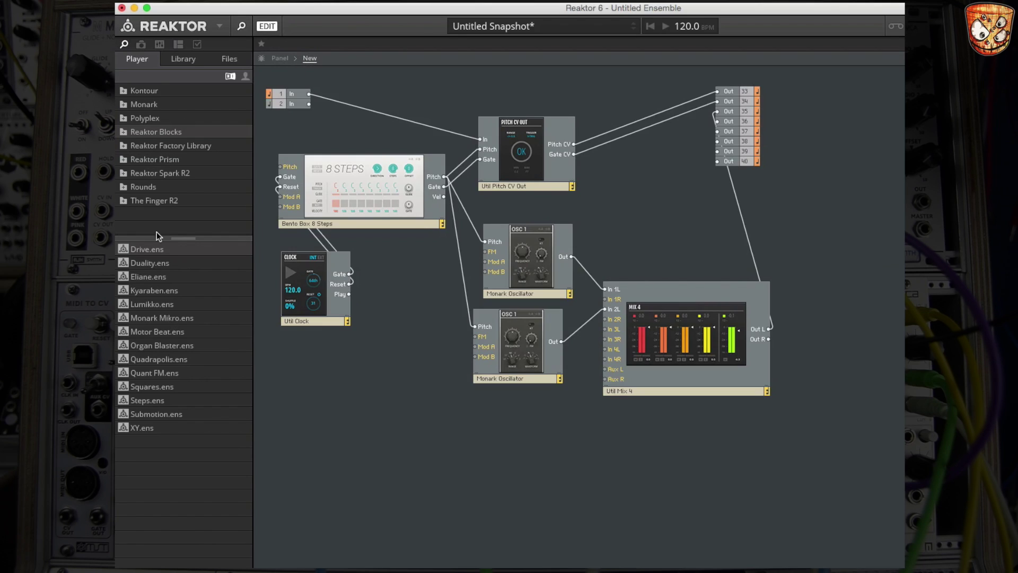
pyautogui.click(177, 61)
pyautogui.click(154, 119)
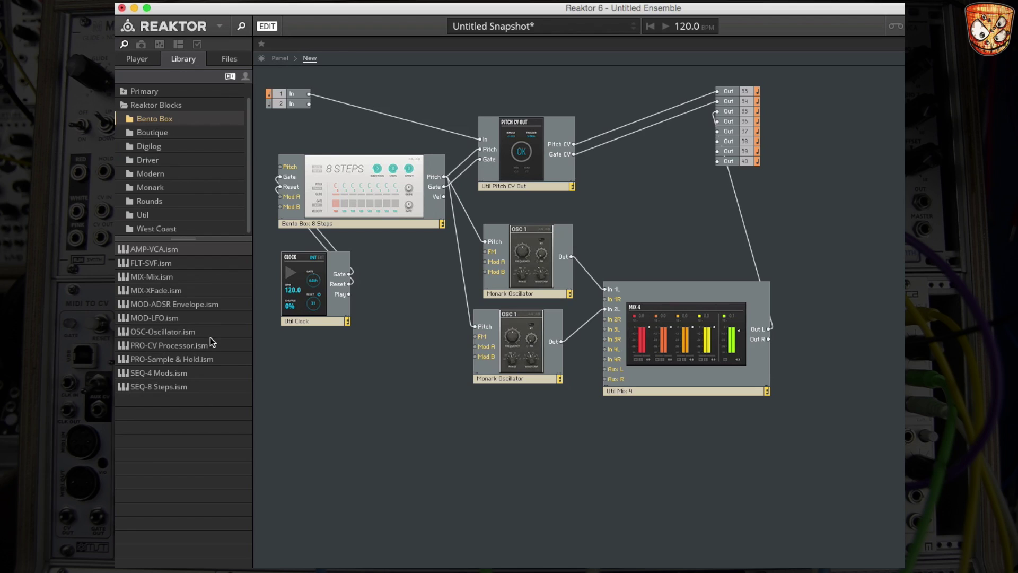
pyautogui.click(153, 387)
pyautogui.moveTo(151, 387); pyautogui.dragTo(318, 385)
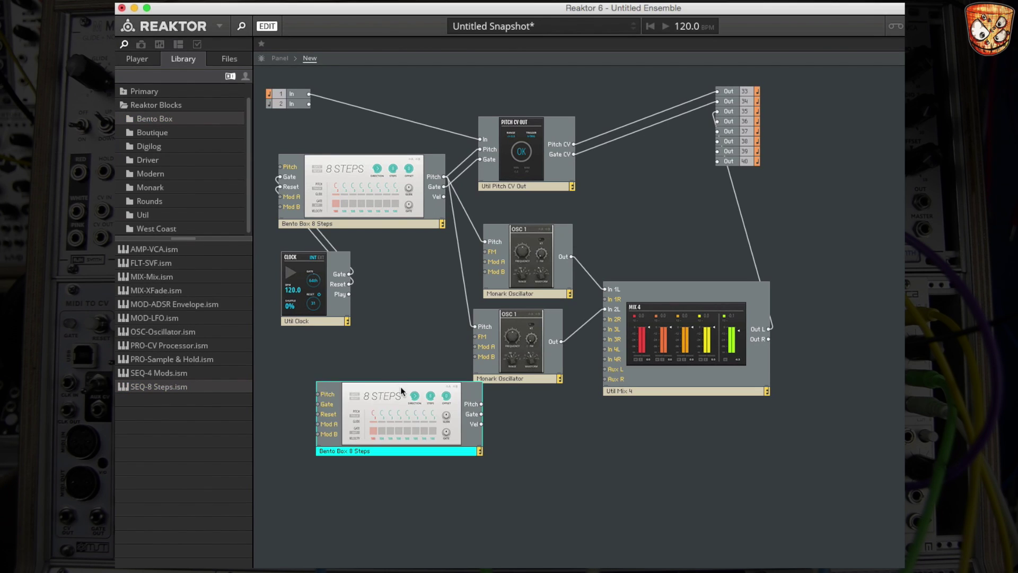
pyautogui.moveTo(401, 391); pyautogui.dragTo(367, 458)
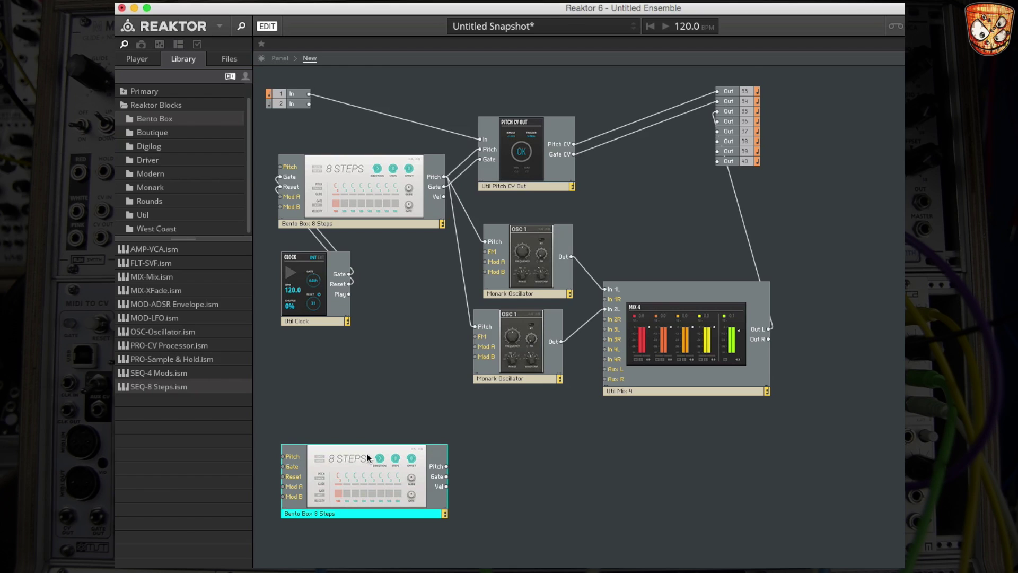
# Add a Digilog SEQ-Clock Divider below Util Clock and move the Clock's Gate cable to it.
pyautogui.click(153, 133)
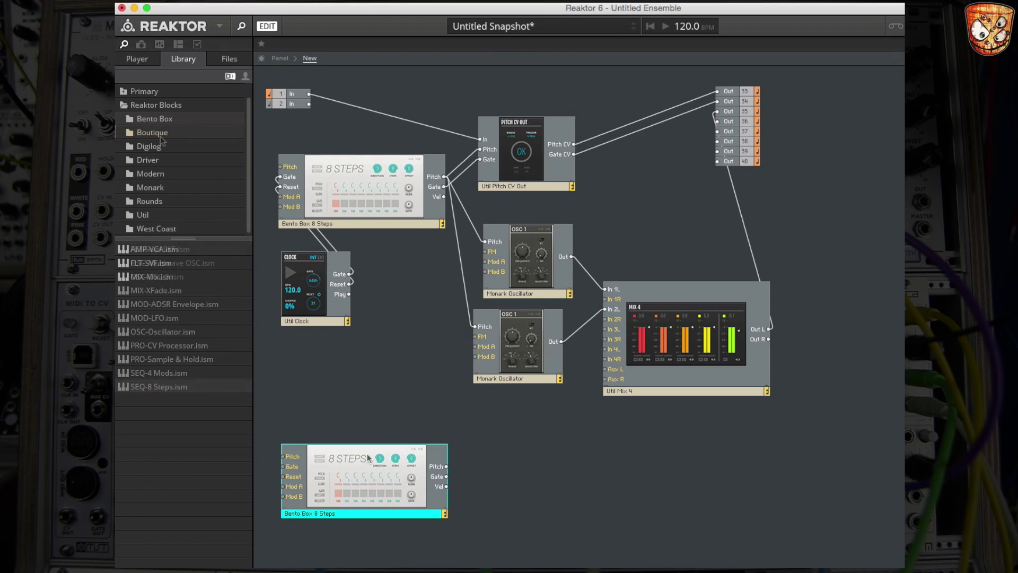
pyautogui.click(154, 146)
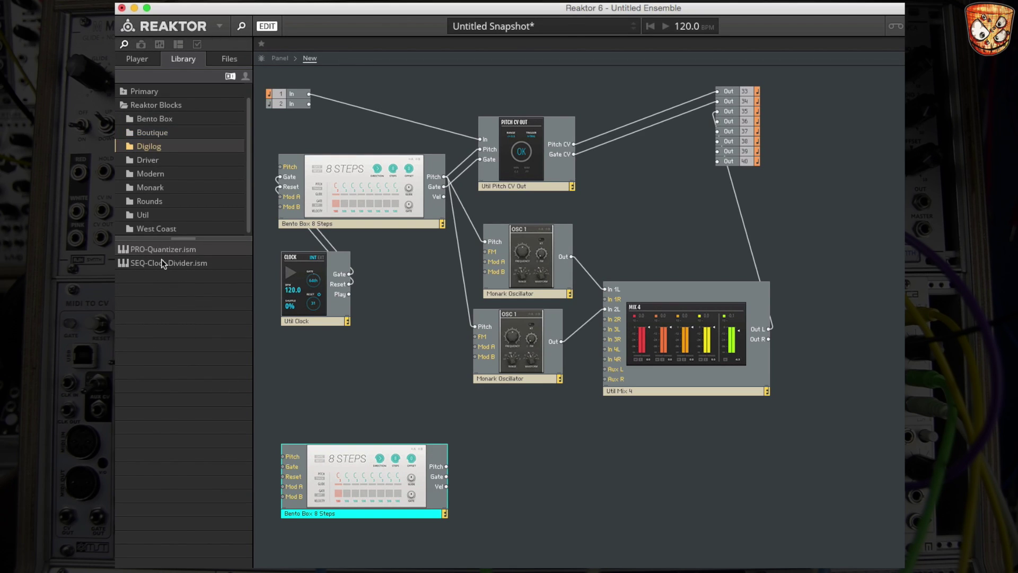
pyautogui.moveTo(162, 259); pyautogui.dragTo(333, 364)
pyautogui.moveTo(390, 347); pyautogui.dragTo(351, 349)
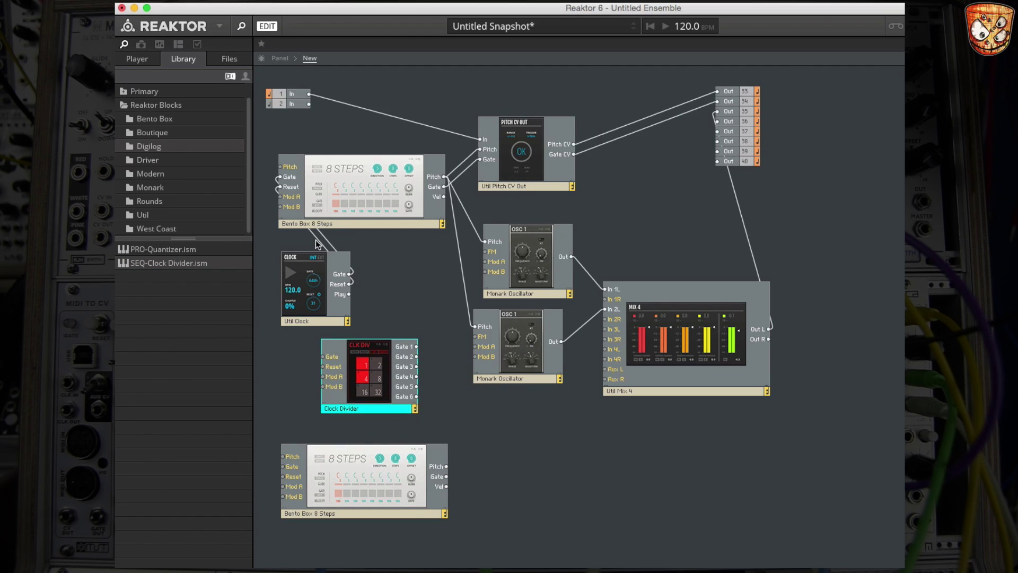
pyautogui.click(317, 244)
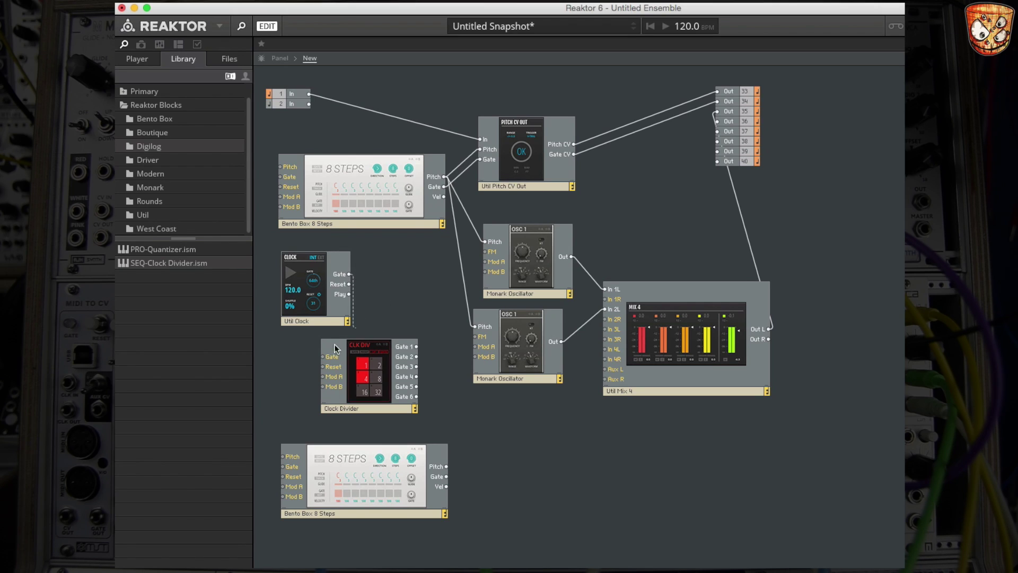
pyautogui.moveTo(332, 259); pyautogui.dragTo(316, 255)
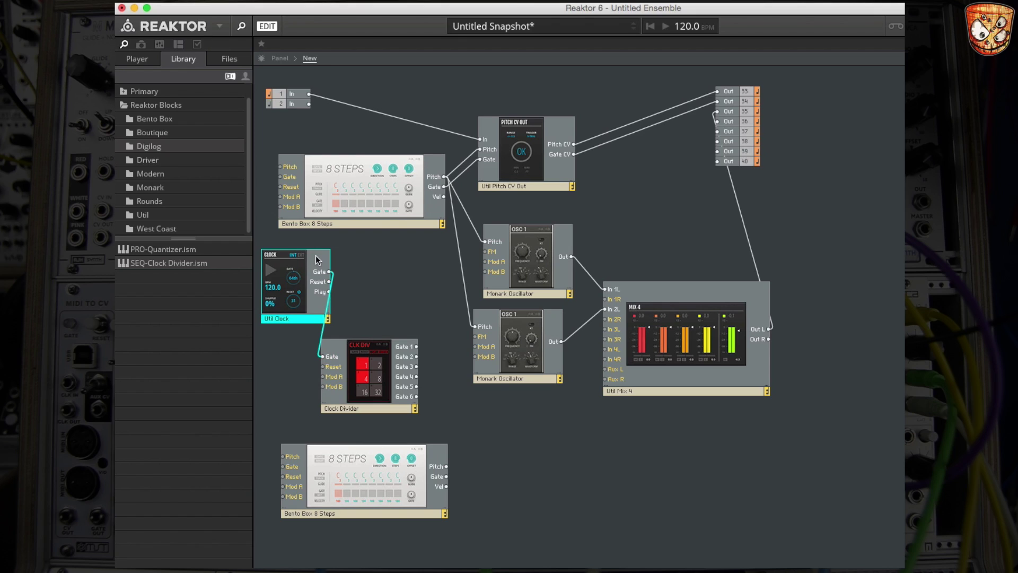
# Wire Clock Divider Gate 2 to the lower 8 Steps gate and its pitch into the top sequencer.
pyautogui.doubleClick(377, 358)
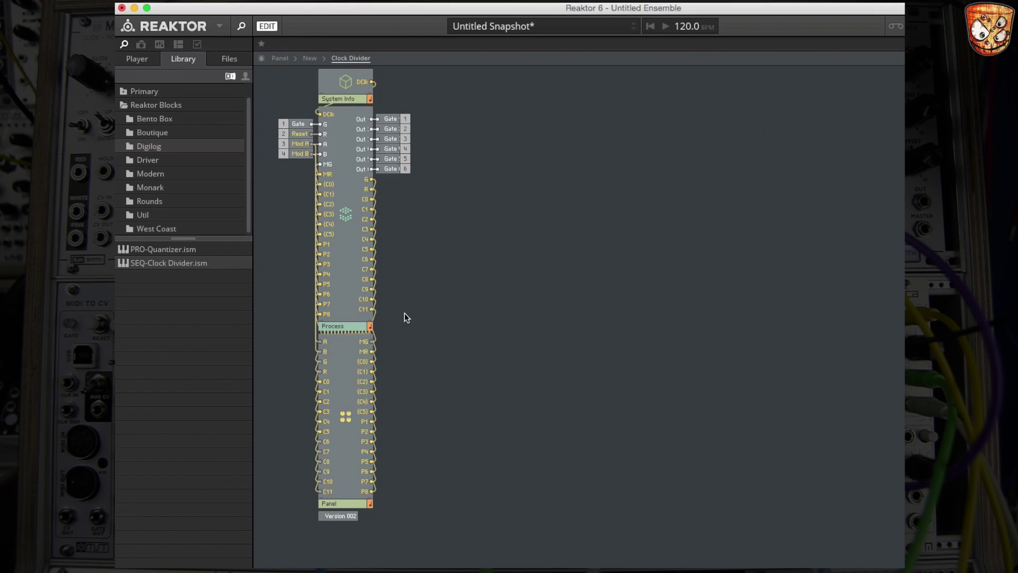
pyautogui.click(310, 58)
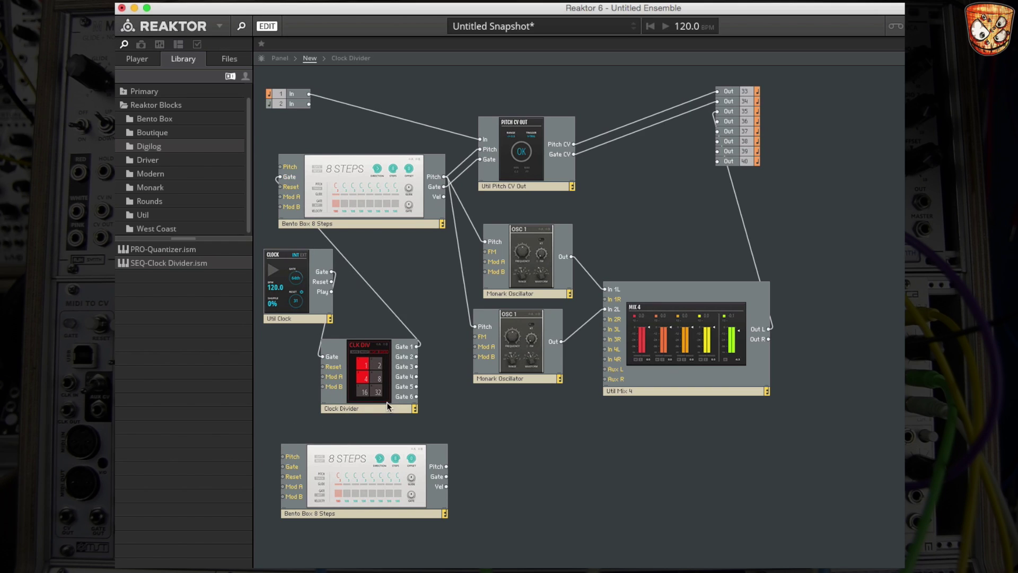
pyautogui.moveTo(417, 355); pyautogui.dragTo(287, 466)
pyautogui.moveTo(446, 467); pyautogui.dragTo(284, 165)
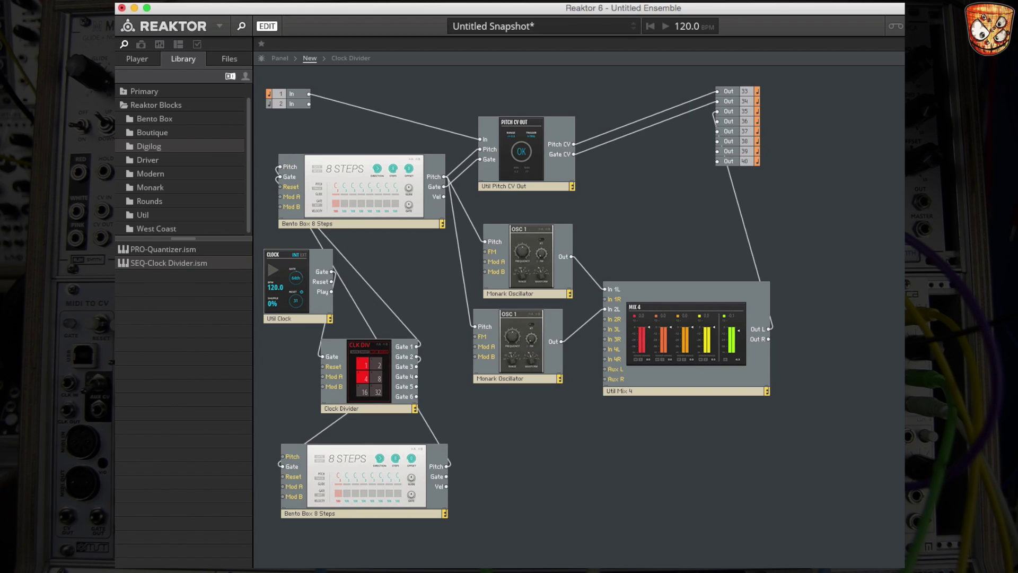
pyautogui.click(268, 27)
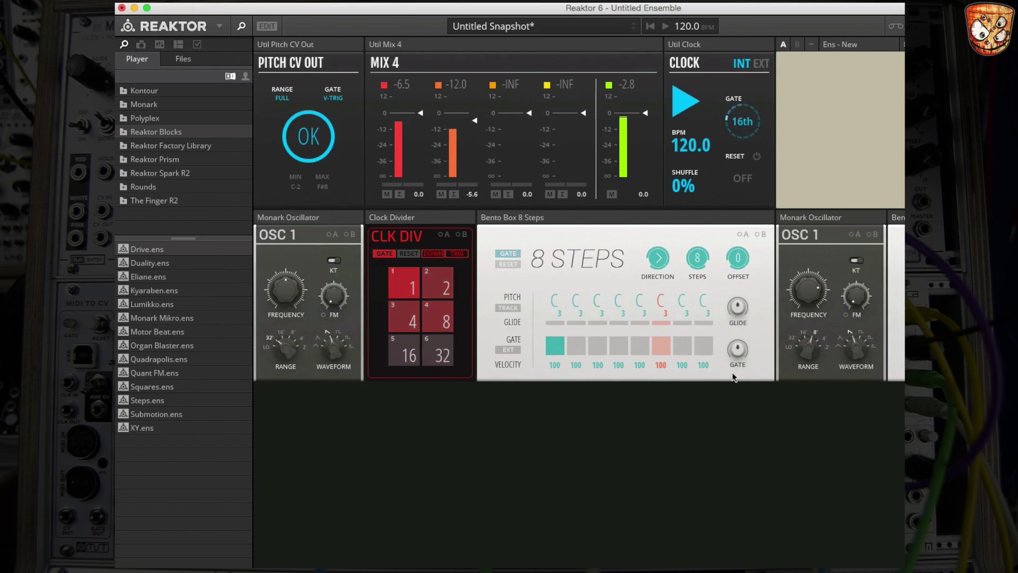
# Stack both 8 Steps panels at left, then switch on TRACK for the lower sequencer.
pyautogui.click(266, 27)
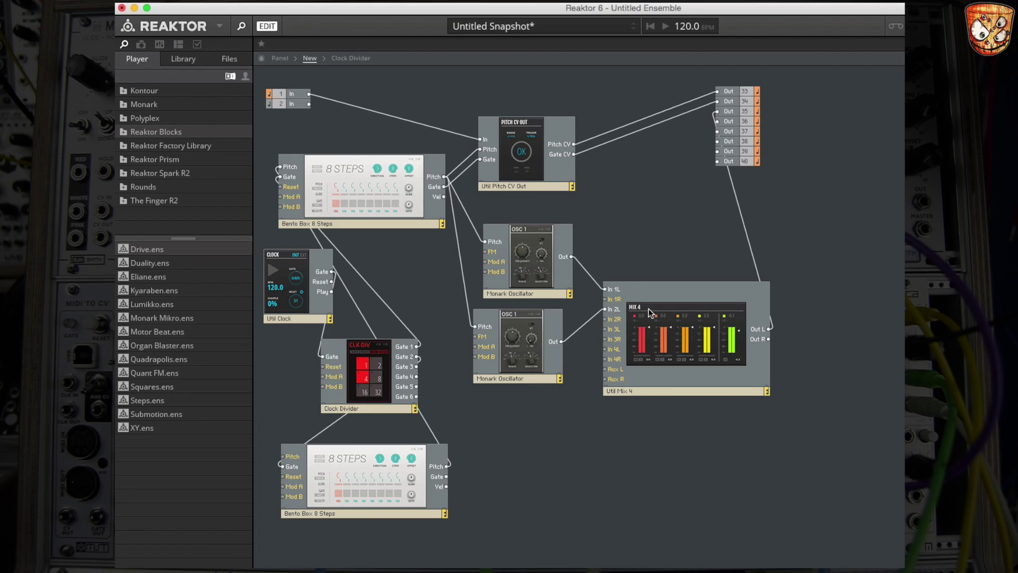
pyautogui.click(281, 59)
pyautogui.moveTo(338, 566); pyautogui.dragTo(338, 418)
pyautogui.moveTo(568, 246); pyautogui.dragTo(816, 245)
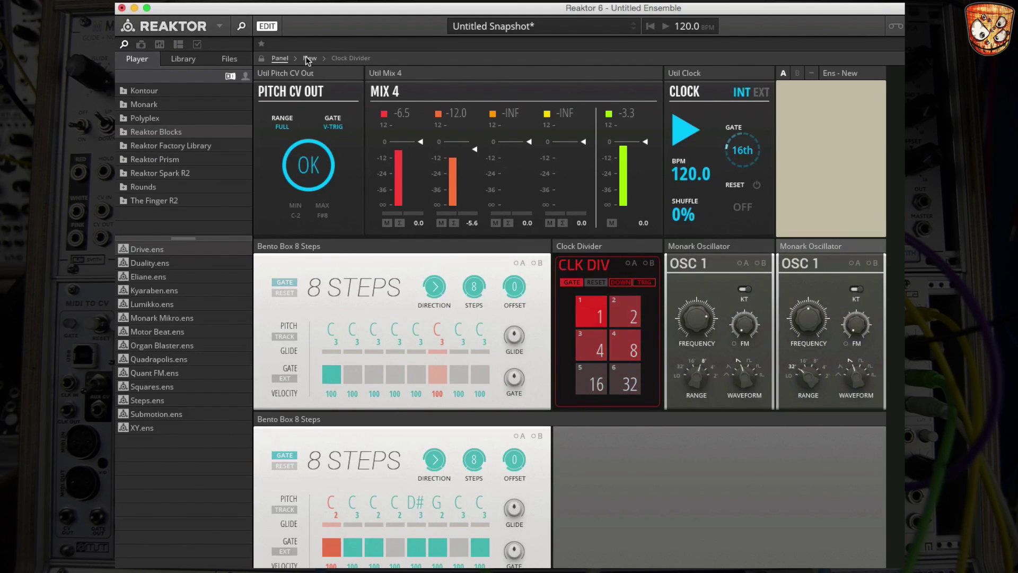
pyautogui.click(267, 26)
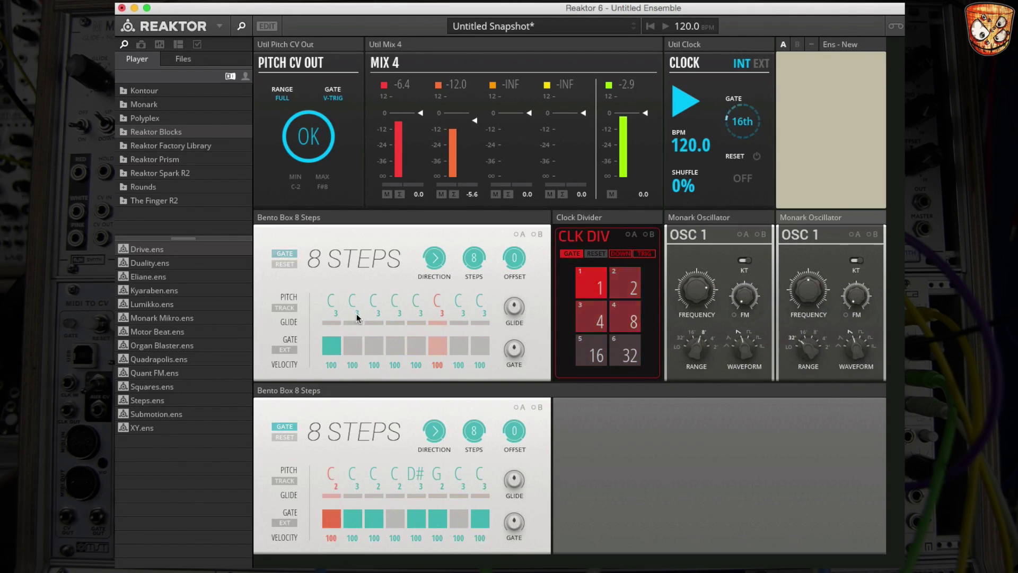
pyautogui.click(284, 481)
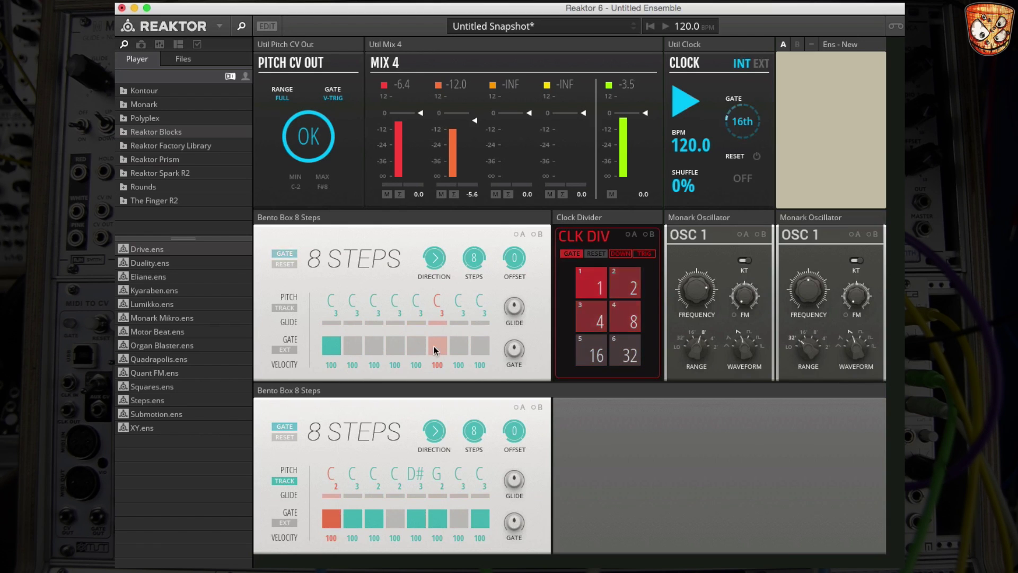
# Set Clock Divider's second division to 8 and raise top sequencer step 3 to D#3.
pyautogui.moveTo(625, 289); pyautogui.dragTo(624, 276)
pyautogui.moveTo(351, 293); pyautogui.dragTo(344, 304)
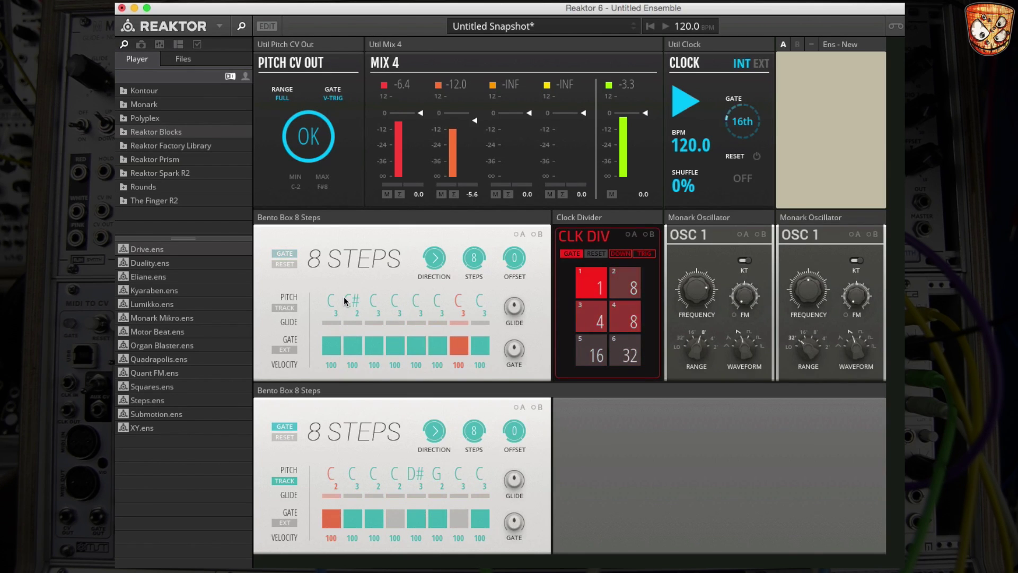
pyautogui.moveTo(376, 300); pyautogui.dragTo(346, 270)
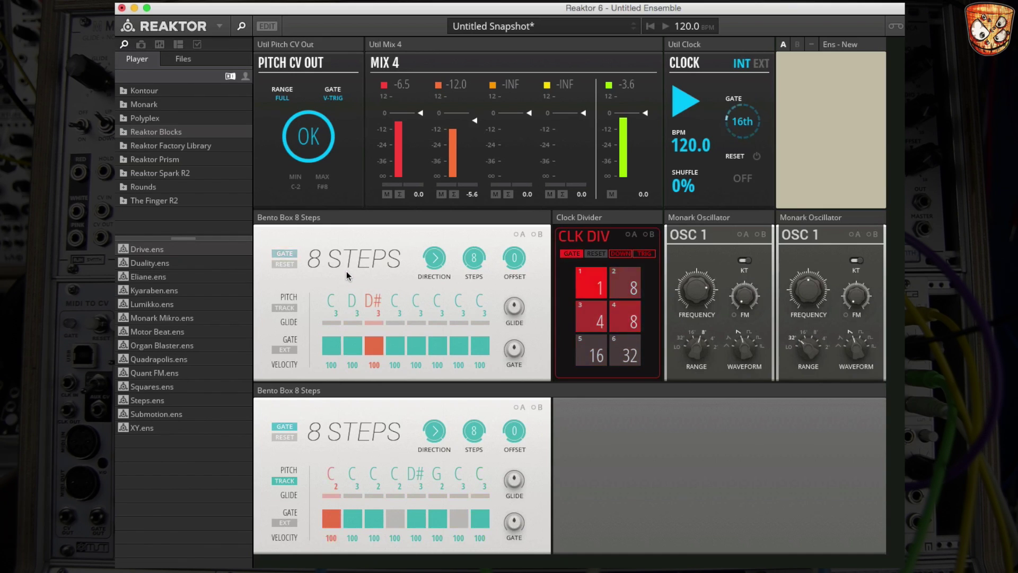